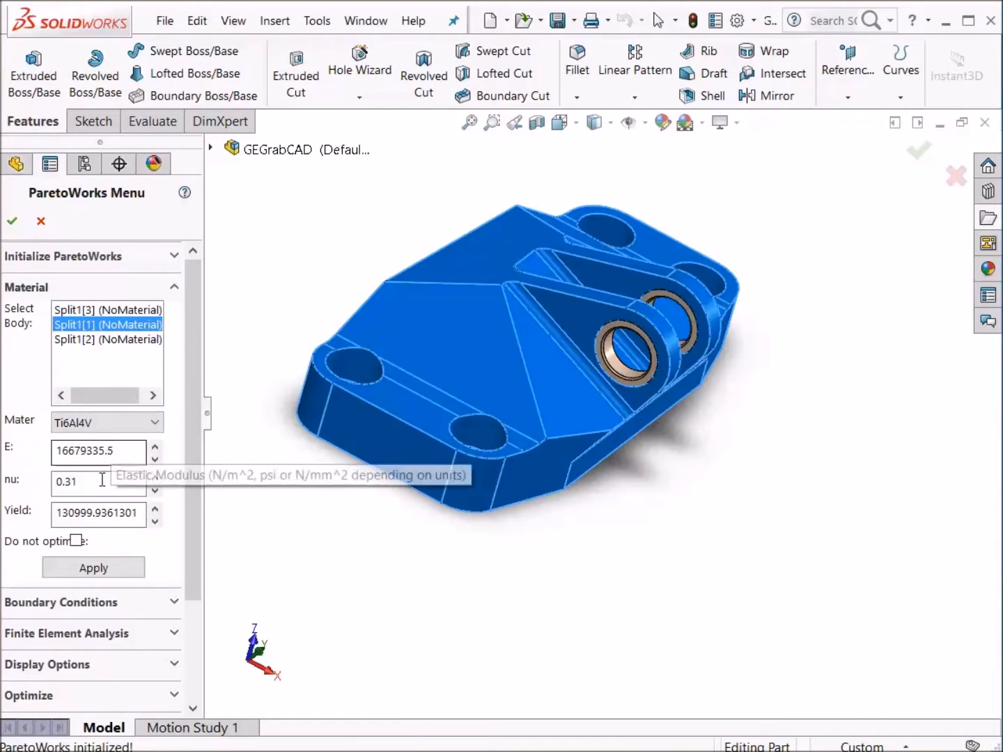
# - Apply the Ti6Al4V material to the selected body Split1[1]
pyautogui.click(87, 571)
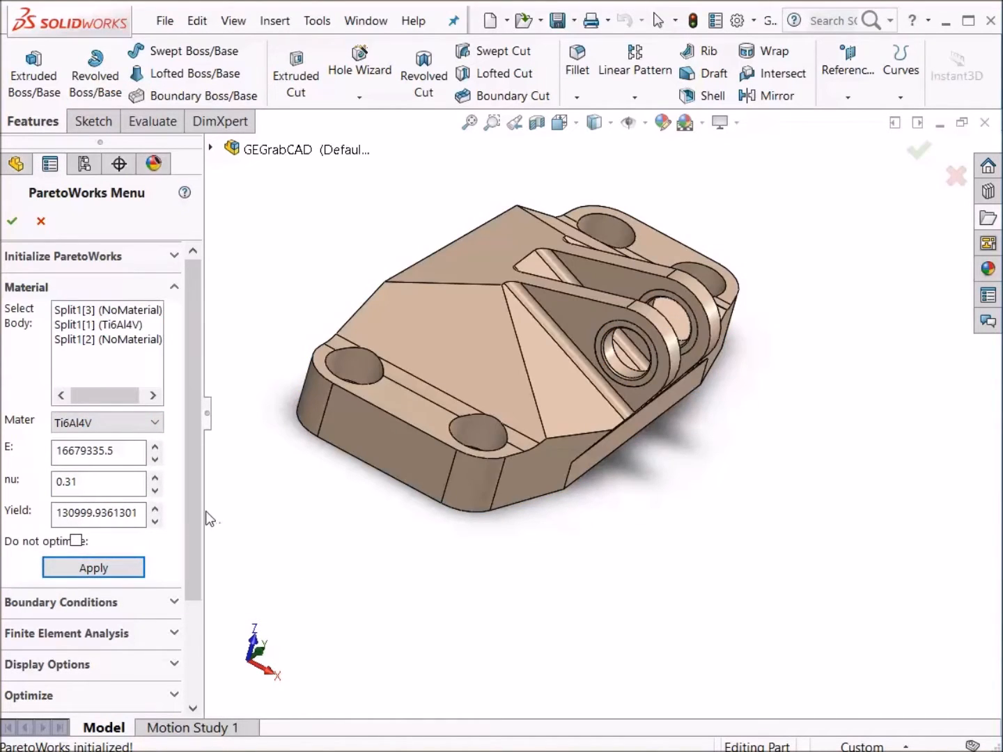
pyautogui.moveTo(203, 511); pyautogui.dragTo(238, 512)
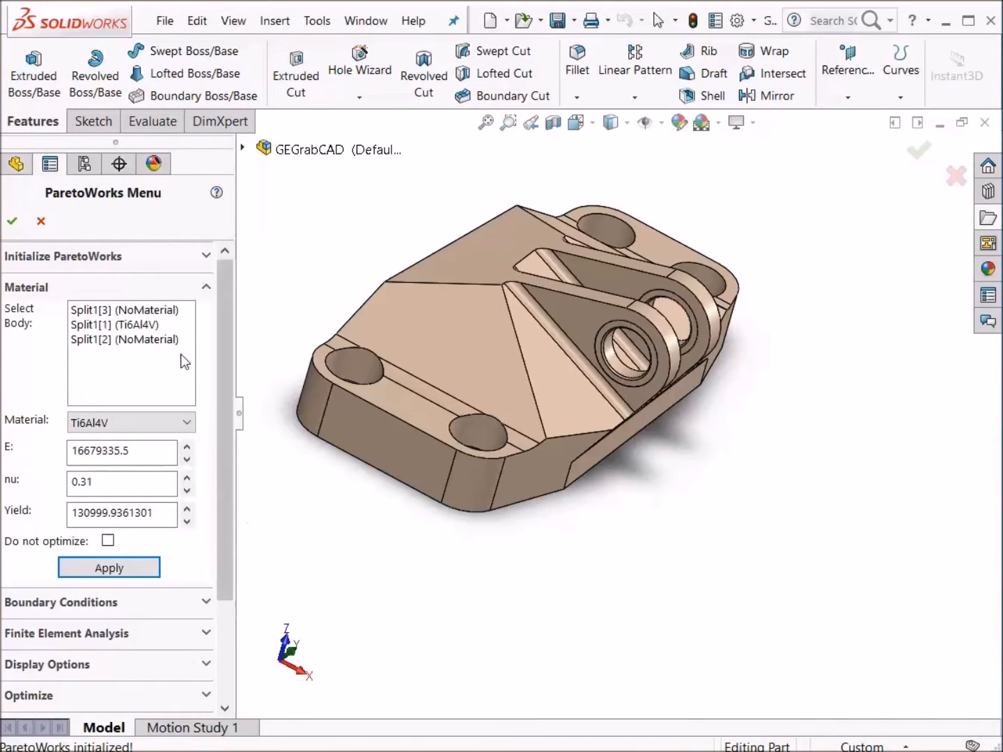
# - Assign Ti6Al4V to body Split1[3] with Do not optimize enabled
pyautogui.click(142, 311)
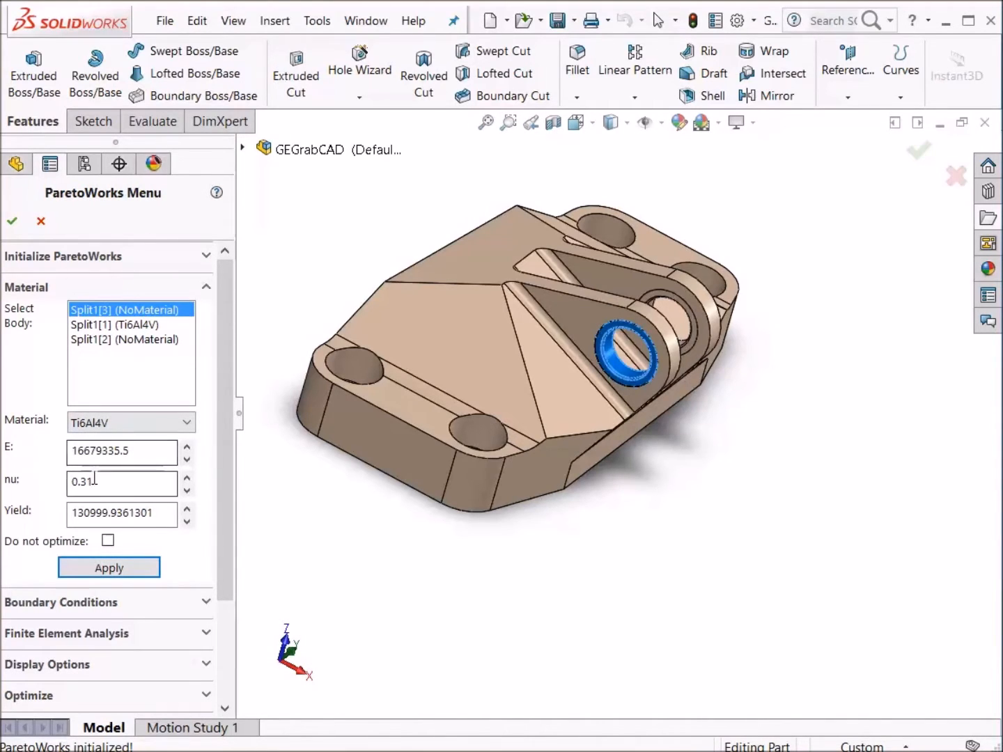
pyautogui.click(108, 541)
pyautogui.click(118, 569)
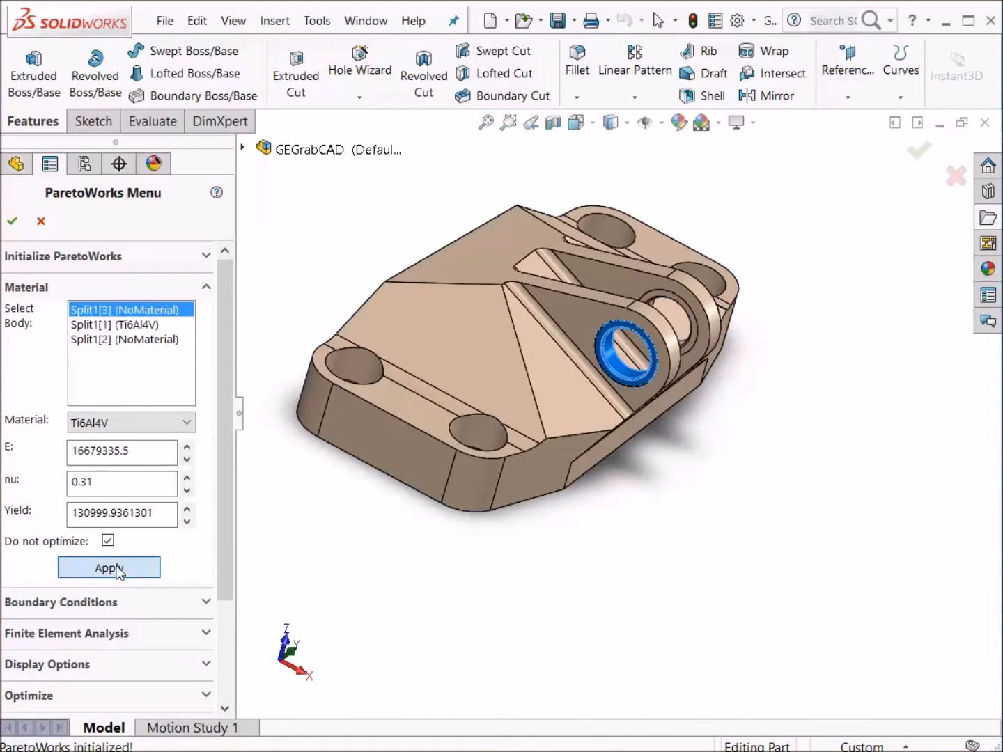
# - Assign Ti6Al4V with Do not optimize to body Split1[2] and acknowledge the completion message
pyautogui.click(123, 341)
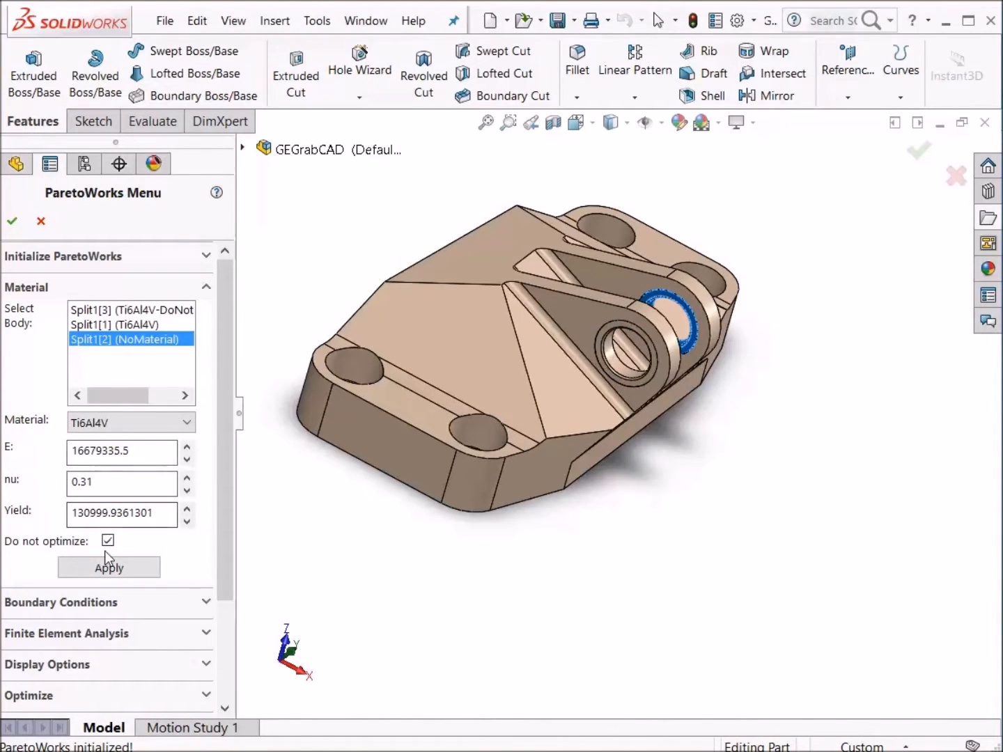
pyautogui.click(113, 568)
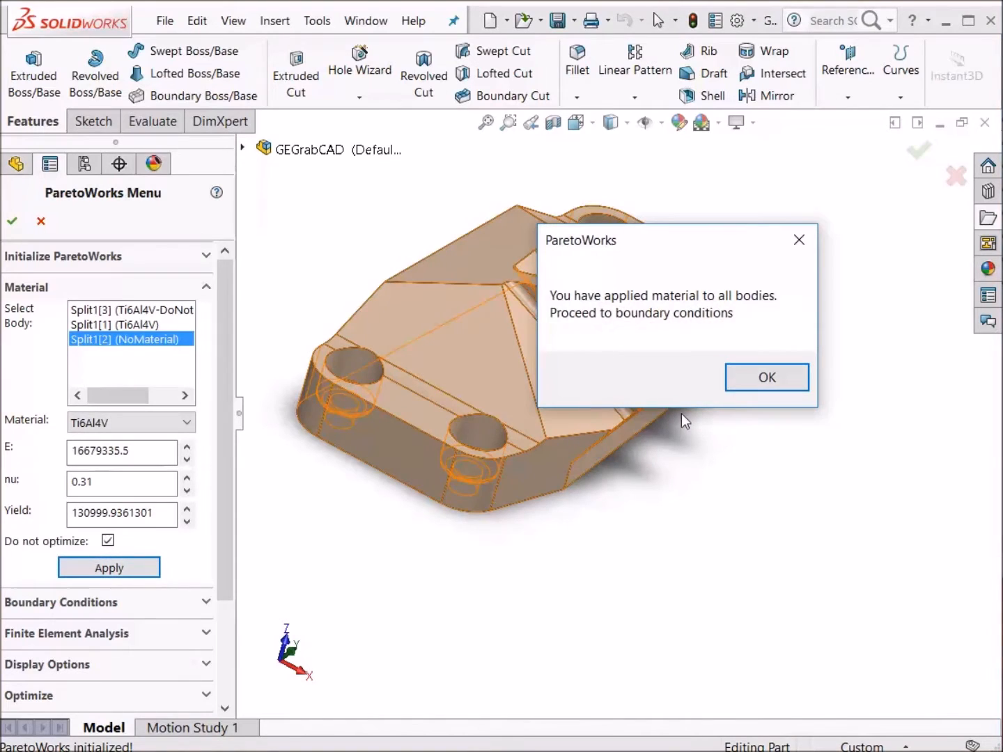
pyautogui.click(768, 379)
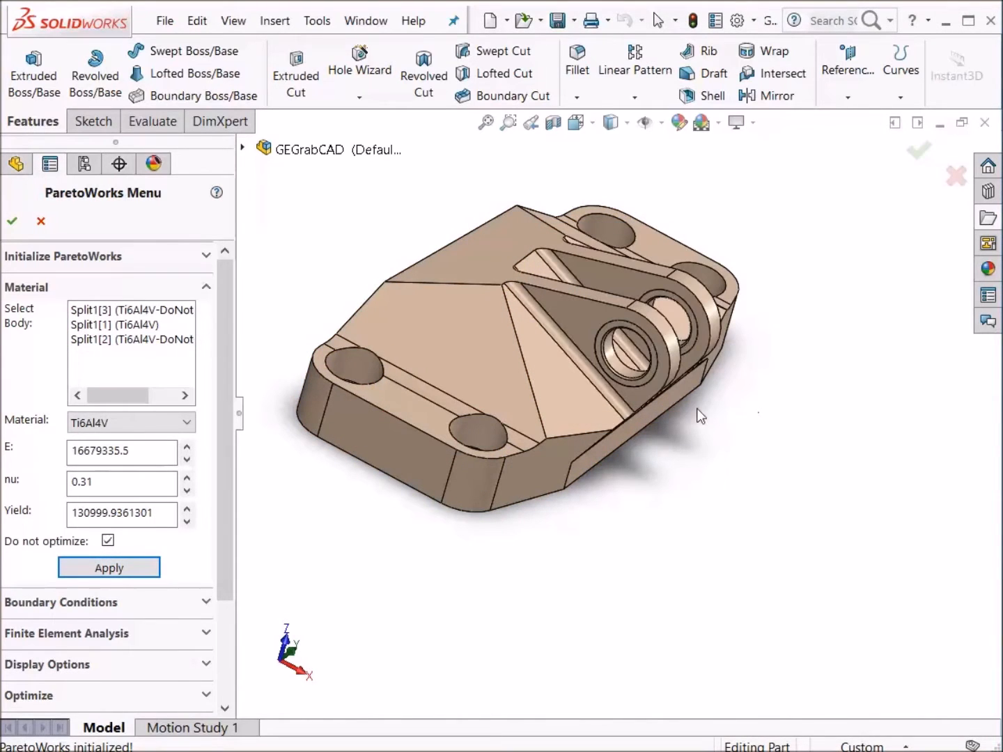
# - Add a Fixed boundary condition in load set 0 on the eight bolt-hole faces of the four mounting holes
pyautogui.click(124, 287)
pyautogui.click(113, 320)
pyautogui.moveTo(481, 508); pyautogui.dragTo(550, 572, button='middle')
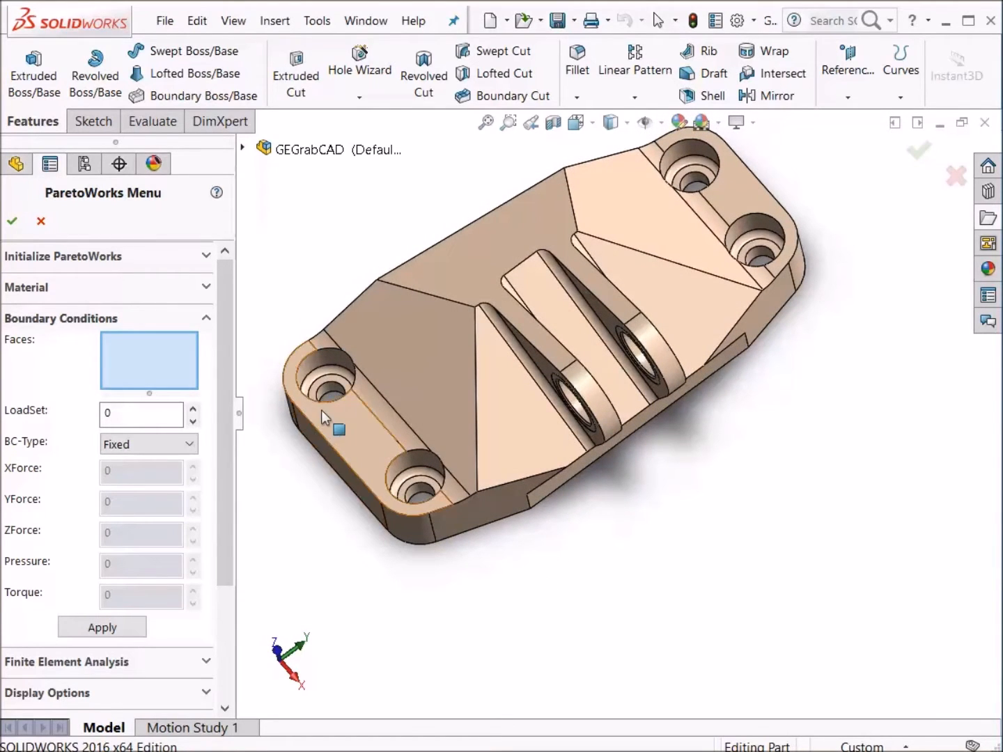
pyautogui.click(320, 382)
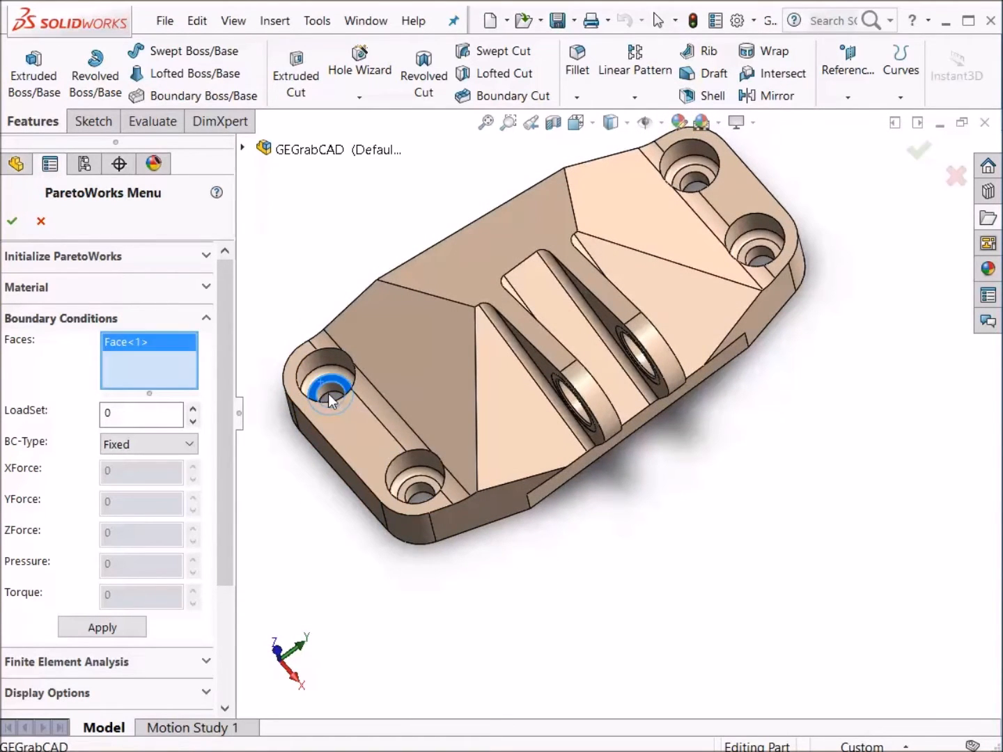
pyautogui.click(329, 393)
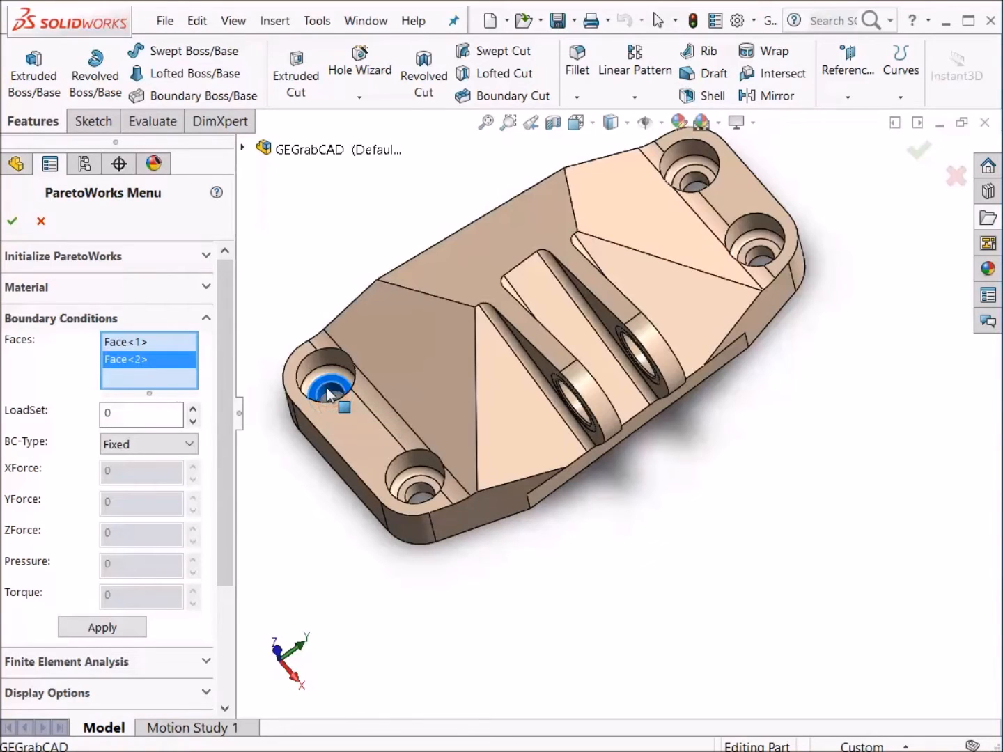
pyautogui.click(416, 487)
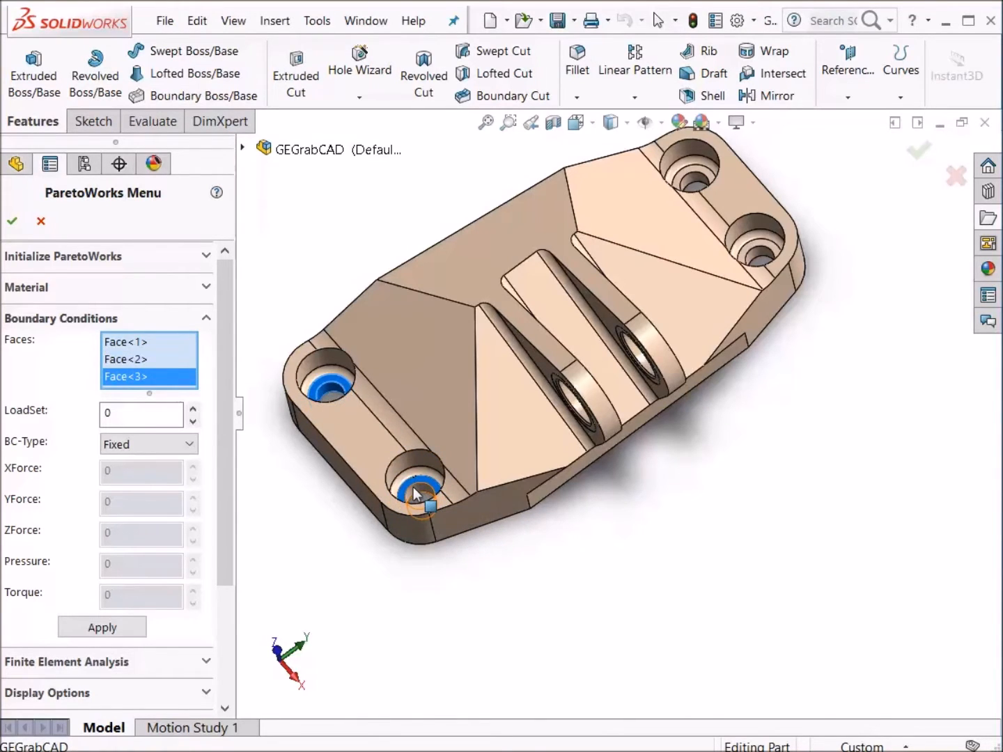
pyautogui.click(416, 496)
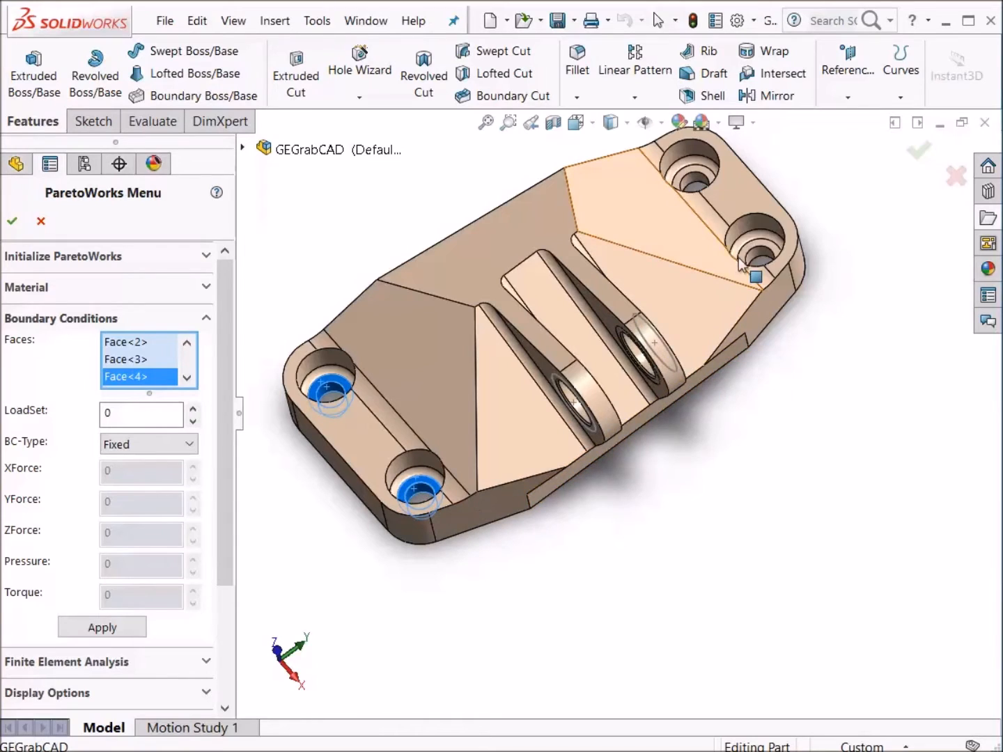
pyautogui.click(690, 186)
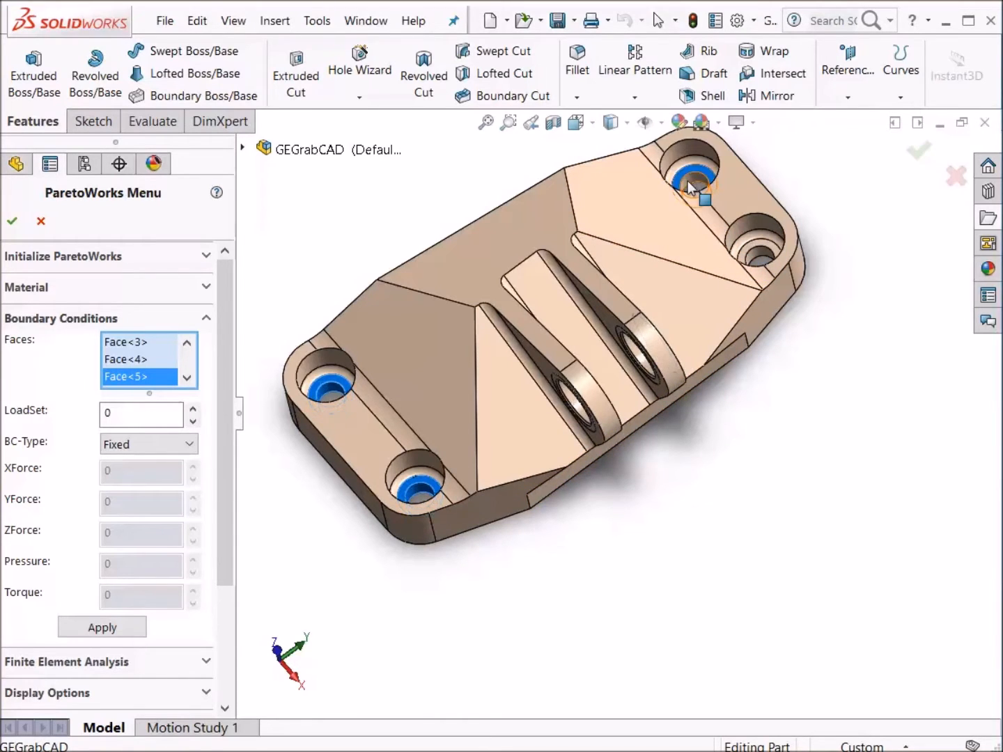
pyautogui.click(691, 181)
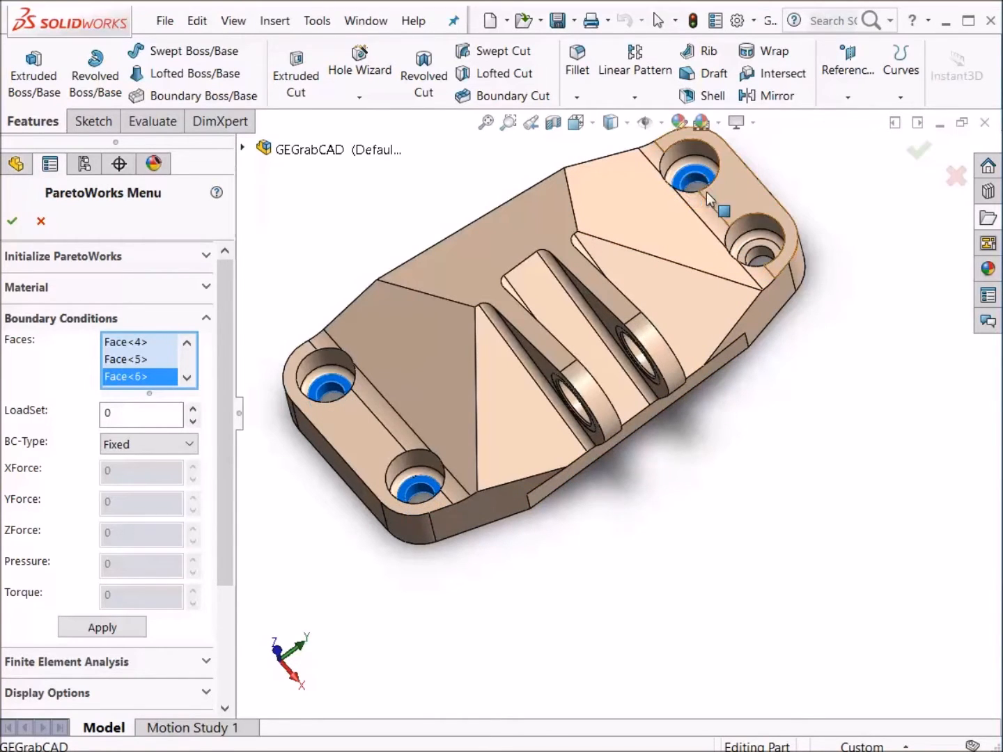
pyautogui.click(754, 251)
pyautogui.click(755, 253)
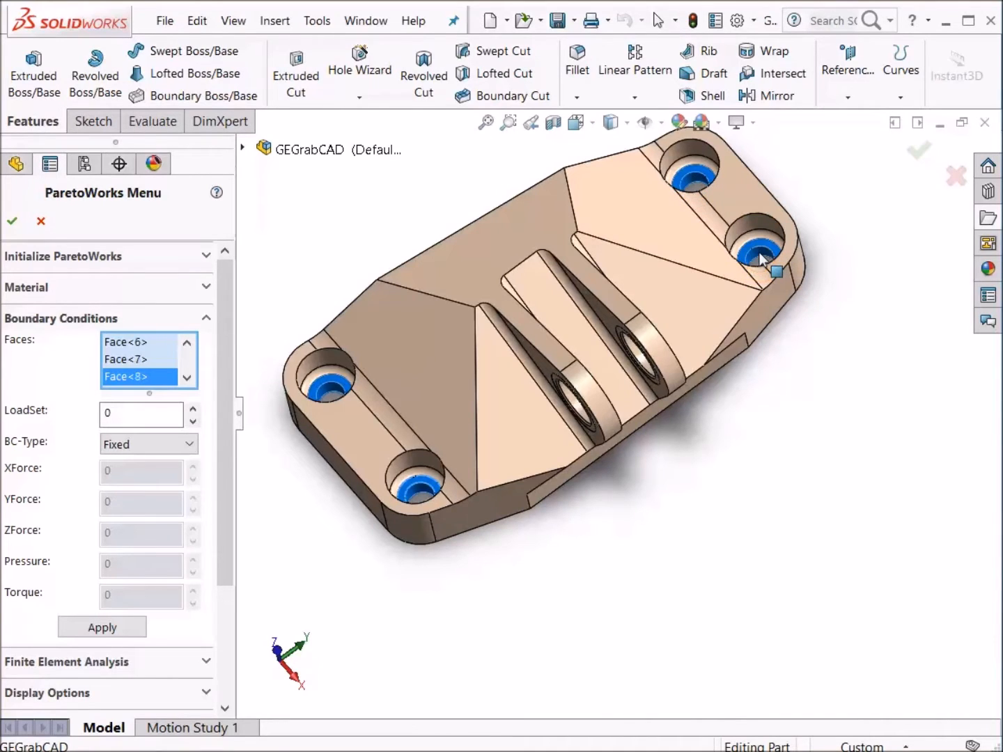
pyautogui.click(114, 626)
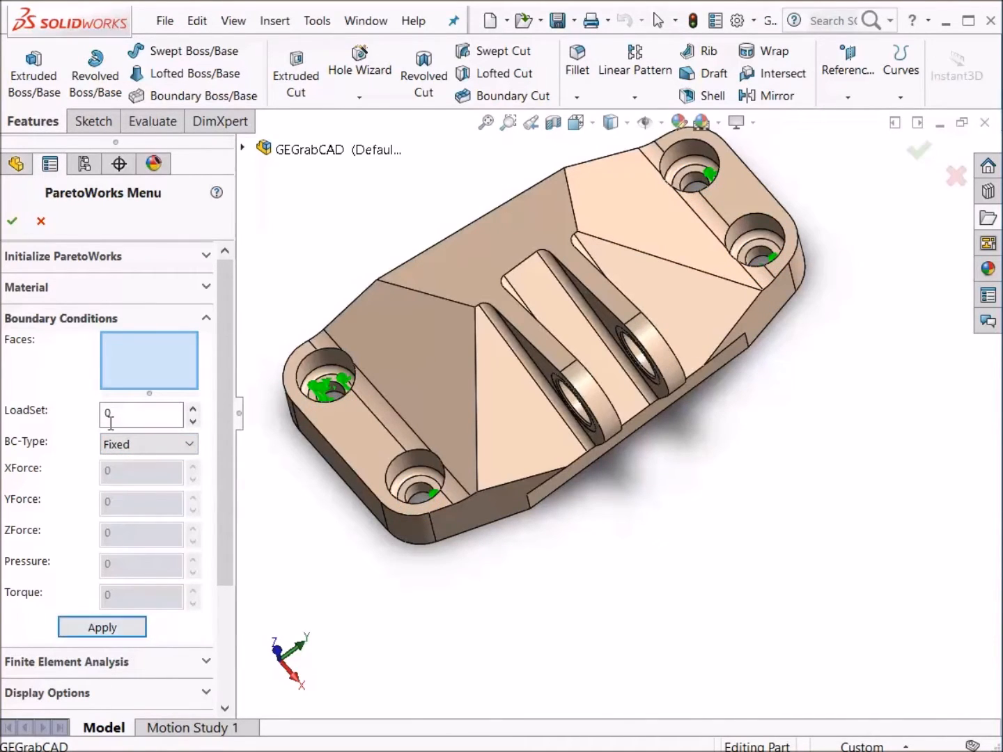
# - Checking the load conditions in the GE GrabCAD Specifications document, apply a Force with ZForce 4000 to the near clevis bore face
pyautogui.click(102, 320)
pyautogui.moveTo(553, 620); pyautogui.dragTo(604, 556, button='middle')
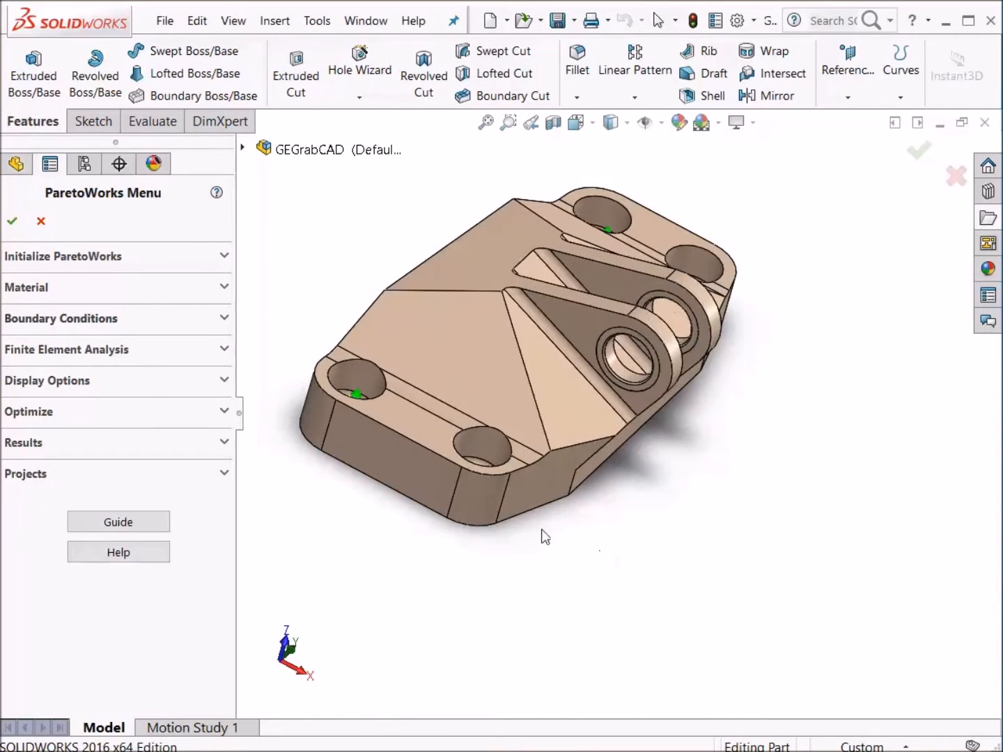
pyautogui.click(93, 324)
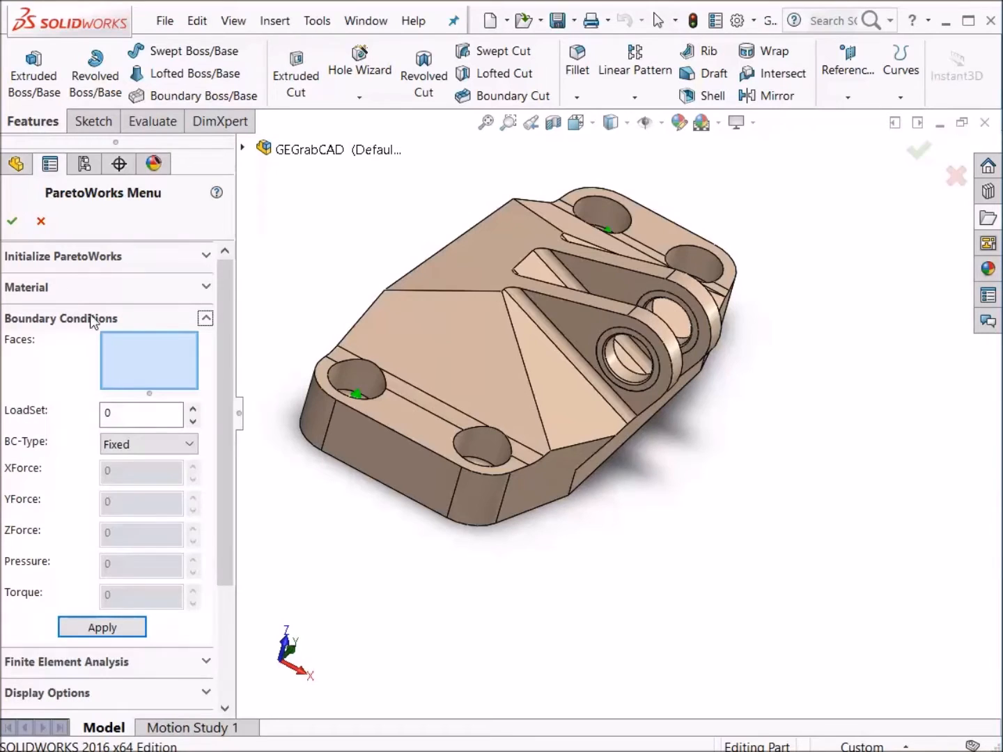
pyautogui.click(623, 375)
pyautogui.hotkey('alt', 'Tab')
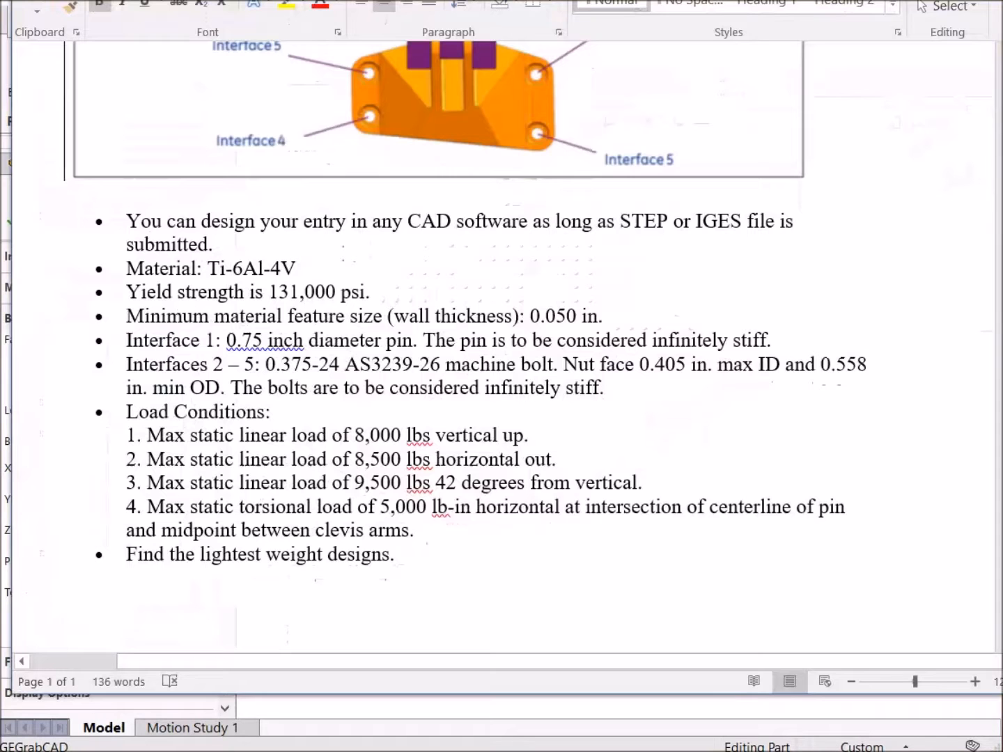
pyautogui.scroll(8, 97, 122)
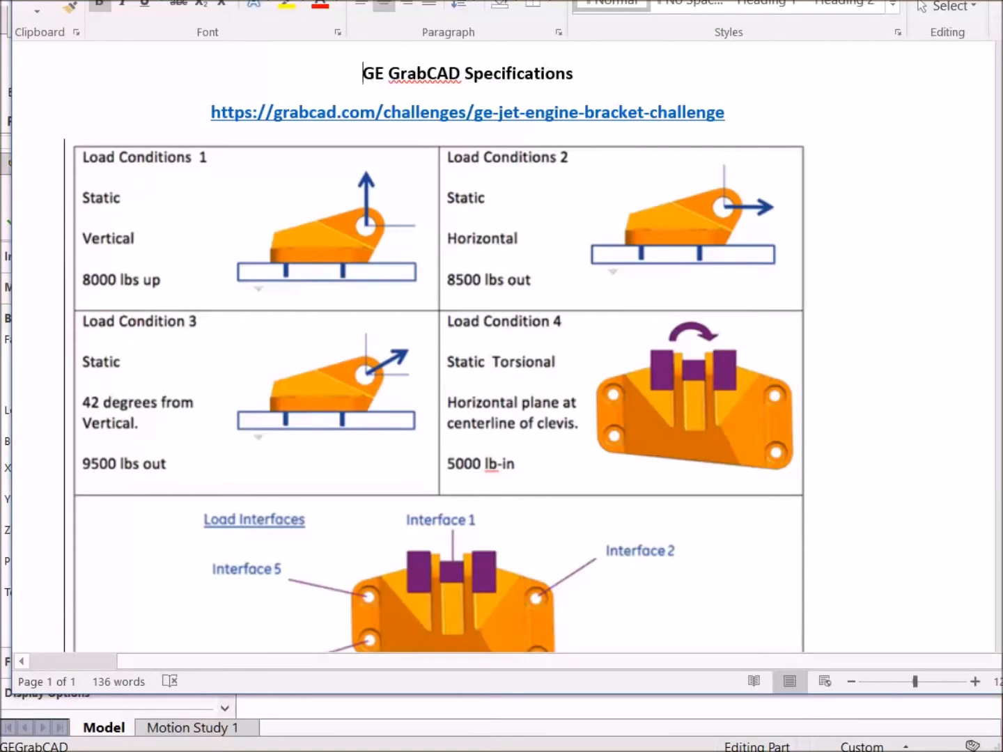
pyautogui.hotkey('alt', 'Tab')
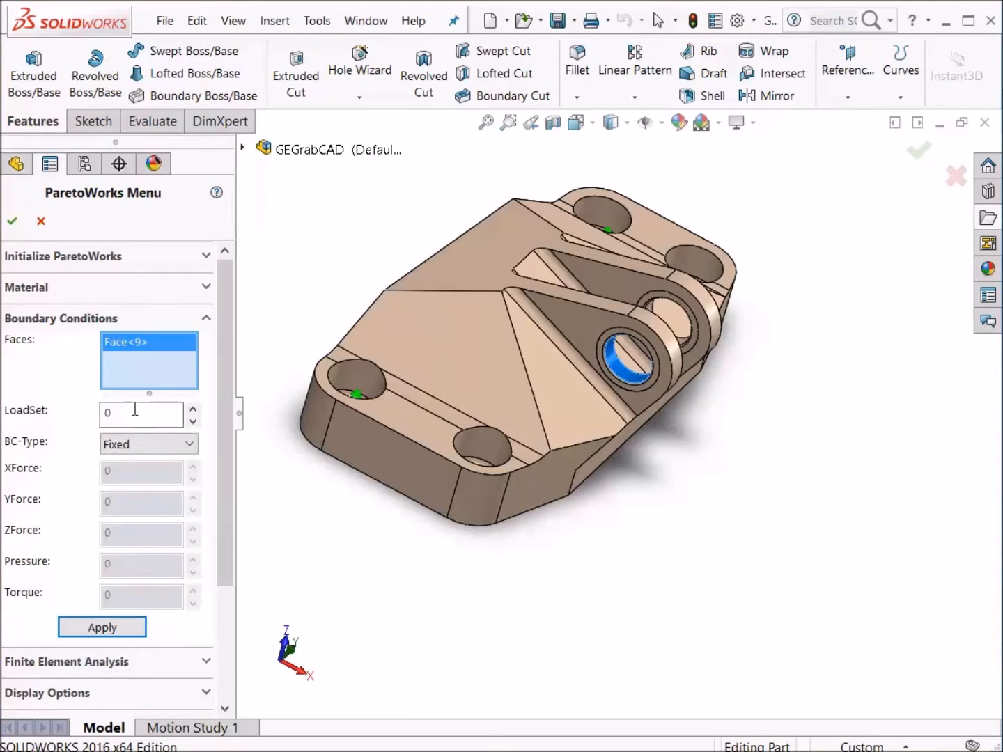
pyautogui.click(128, 446)
pyautogui.click(129, 479)
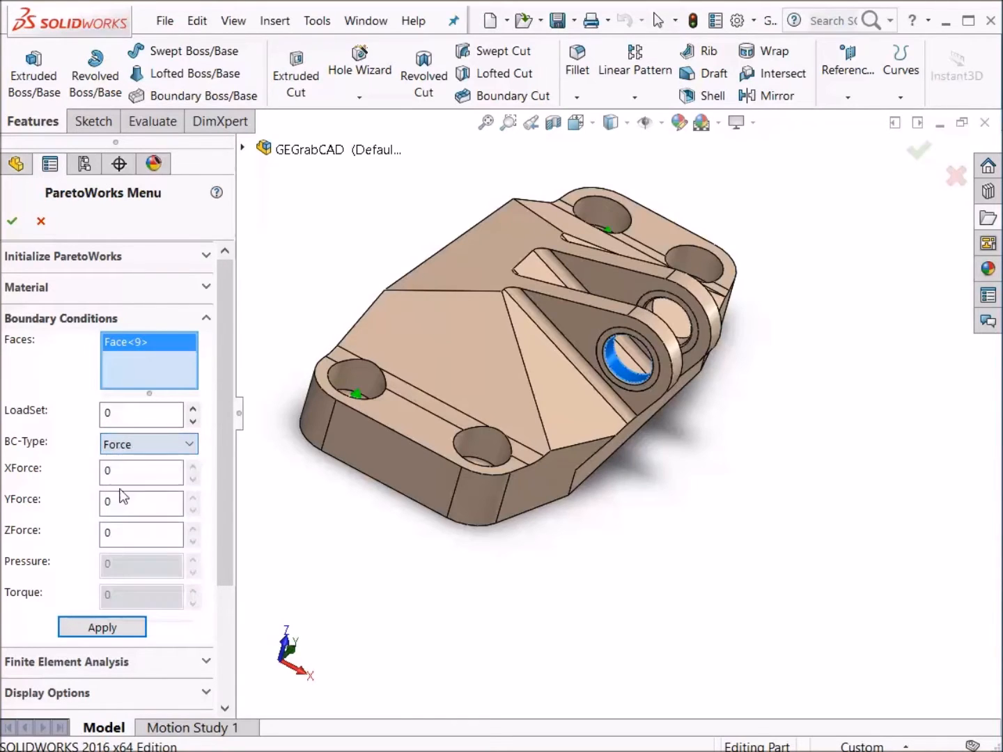
pyautogui.moveTo(117, 535); pyautogui.dragTo(96, 542)
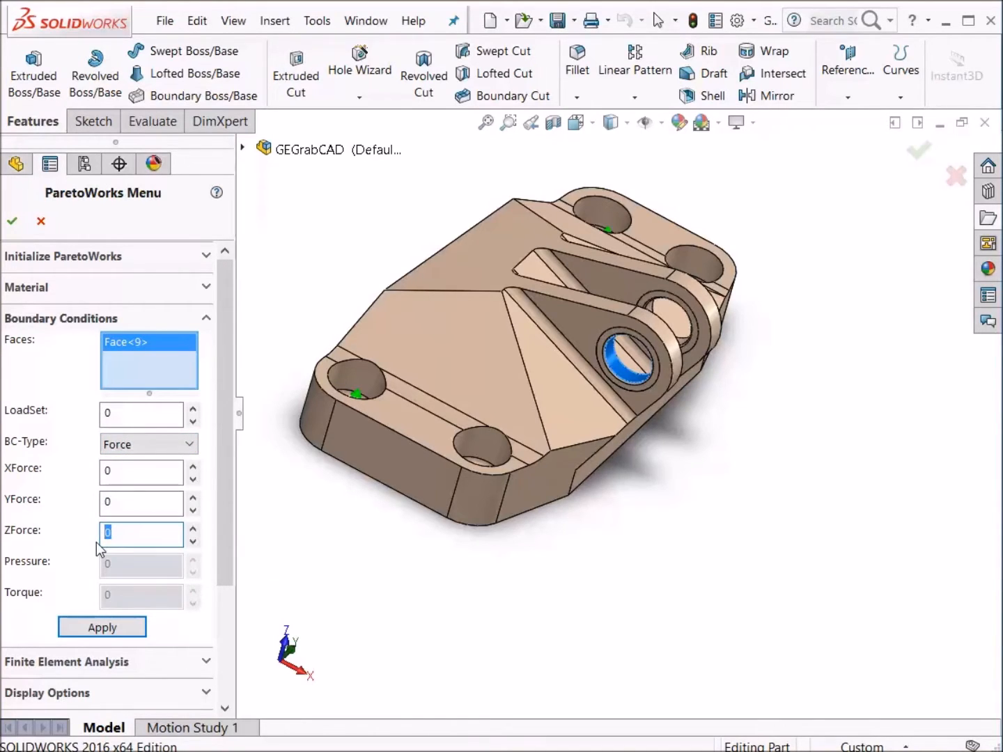
pyautogui.write('4000')
pyautogui.click(104, 624)
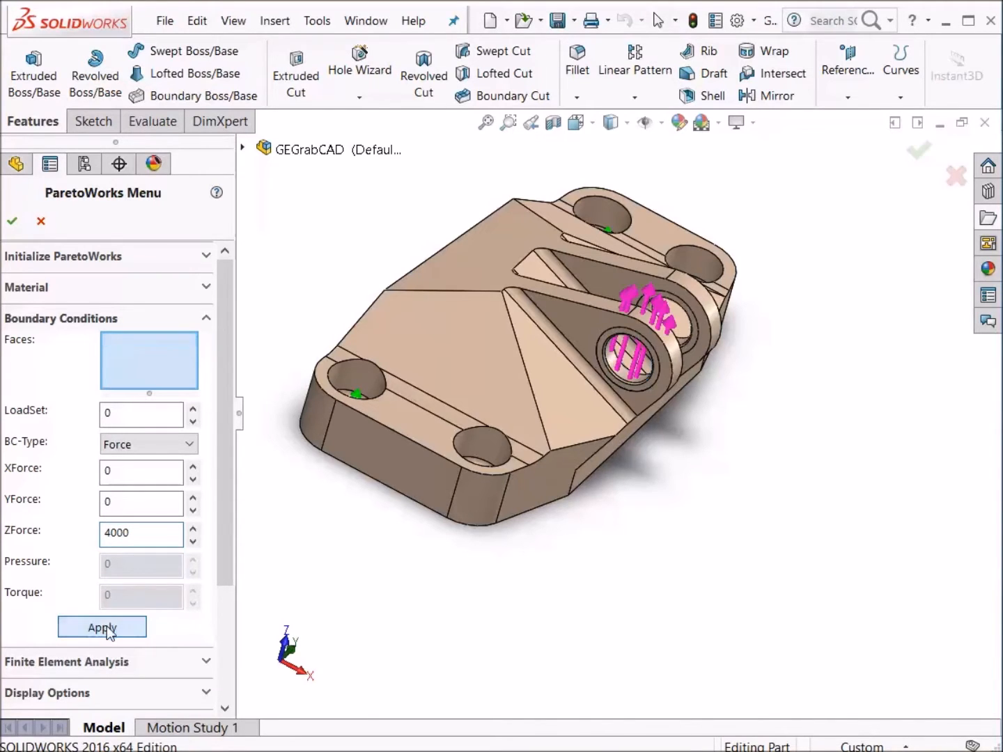
# - Apply the same ZForce 4000 Force condition to the far clevis bore face
pyautogui.moveTo(829, 681); pyautogui.dragTo(809, 663, button='middle')
pyautogui.moveTo(761, 503)
pyautogui.mouseDown(button='middle')
pyautogui.moveTo(737, 531)
pyautogui.moveTo(751, 510)
pyautogui.mouseUp(button='middle')
pyautogui.click(649, 324)
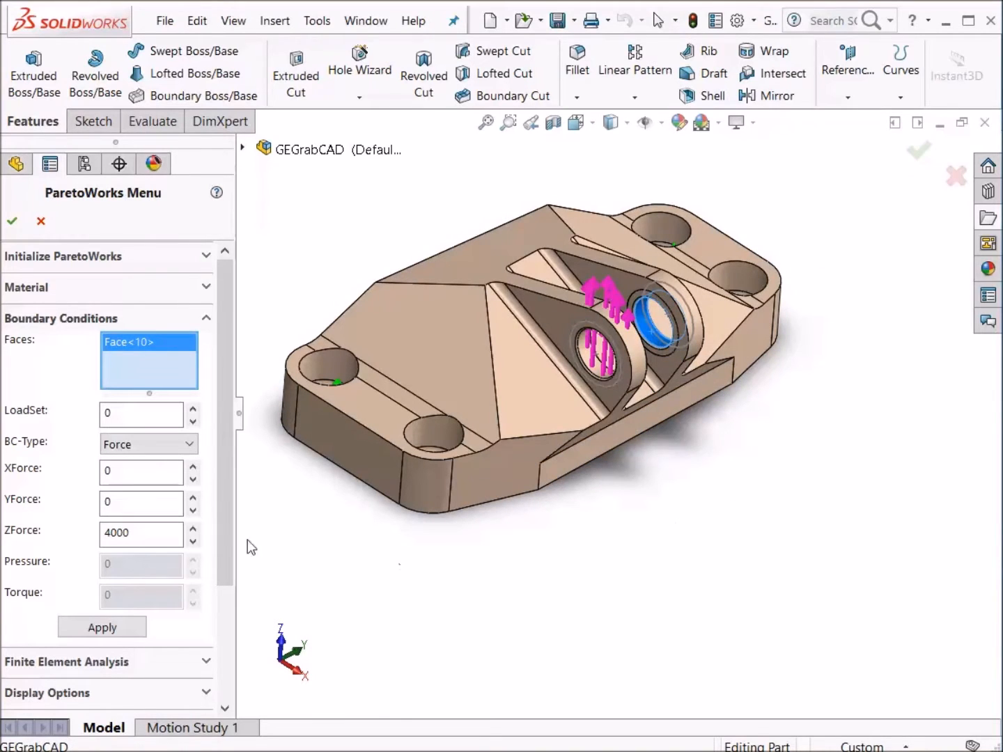
pyautogui.click(110, 629)
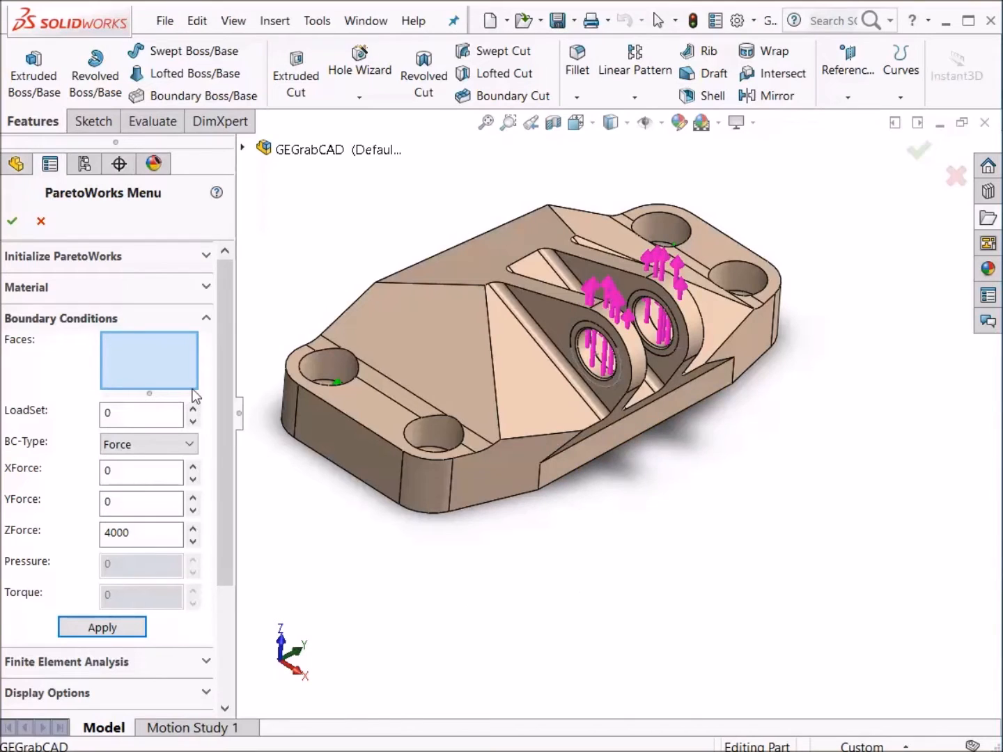
# - In load set 1, apply a Force with XForce 4250 and ZForce 0 to the near clevis bore face
pyautogui.hotkey('alt', 'Tab')
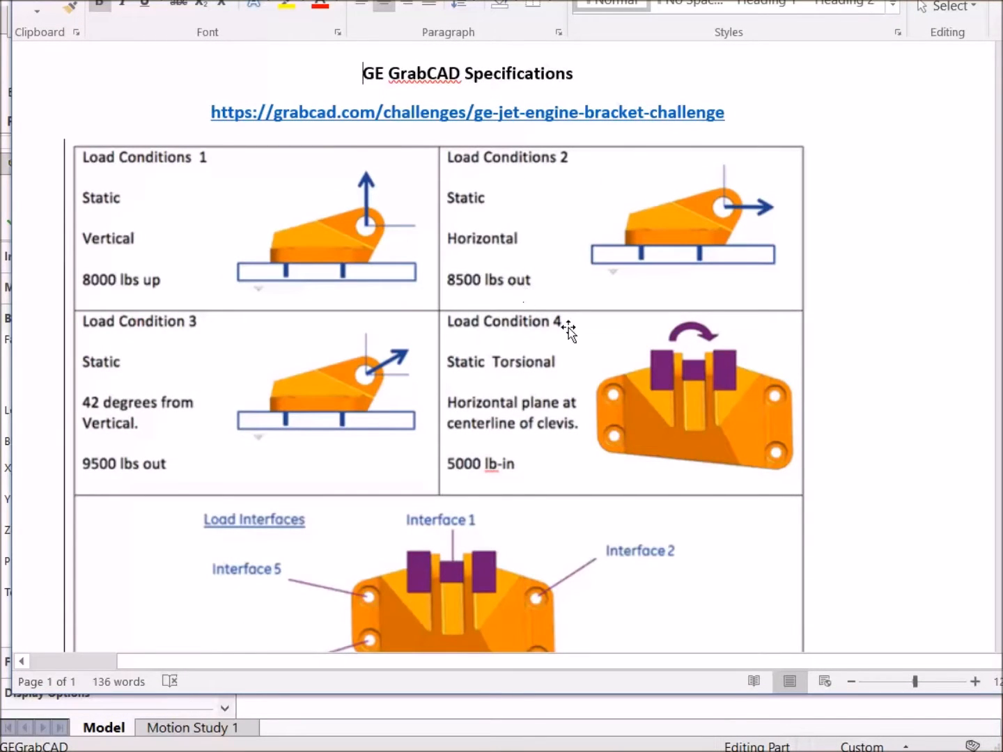
pyautogui.hotkey('alt', 'Tab')
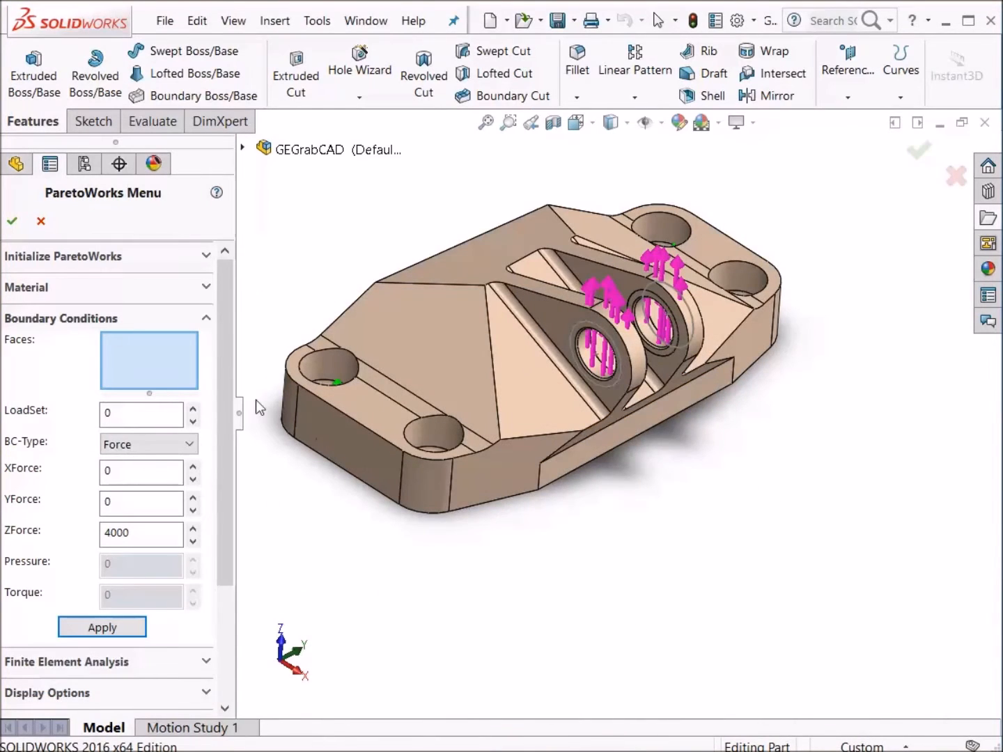
pyautogui.click(193, 409)
pyautogui.moveTo(597, 584)
pyautogui.mouseDown(button='middle')
pyautogui.moveTo(602, 576)
pyautogui.moveTo(614, 594)
pyautogui.mouseUp(button='middle')
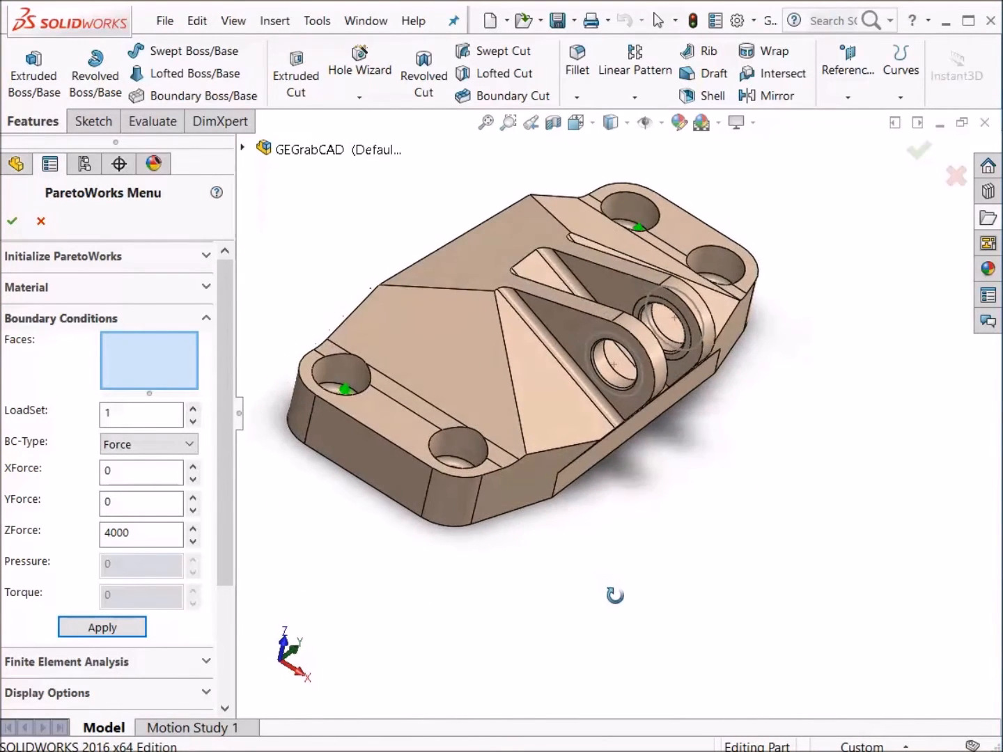
pyautogui.click(609, 378)
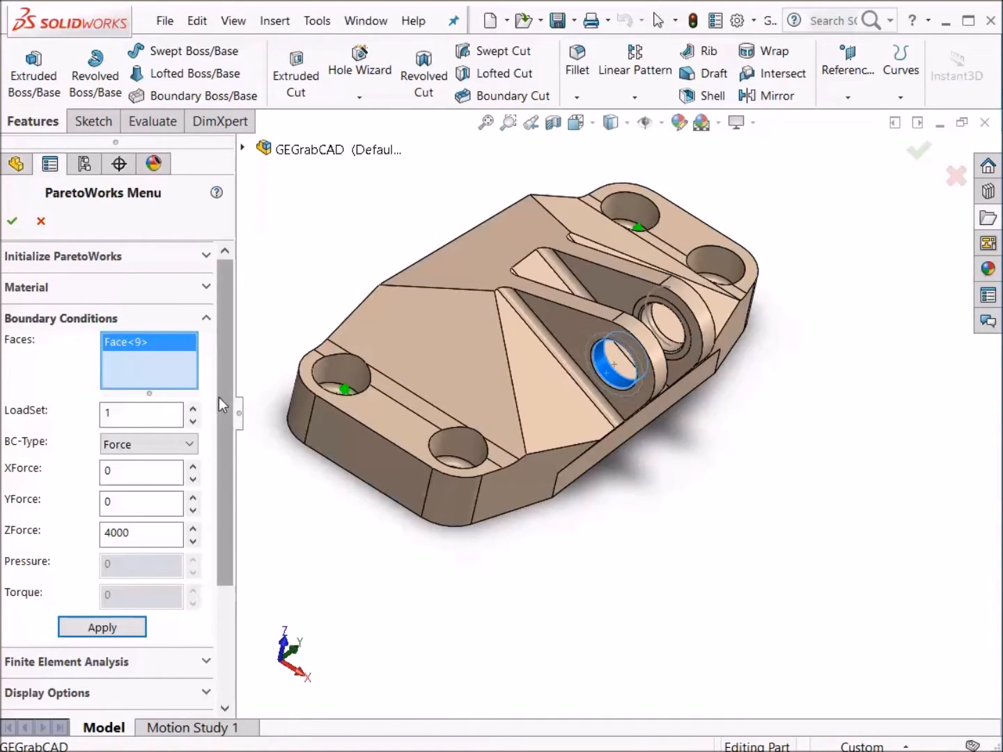
pyautogui.click(128, 476)
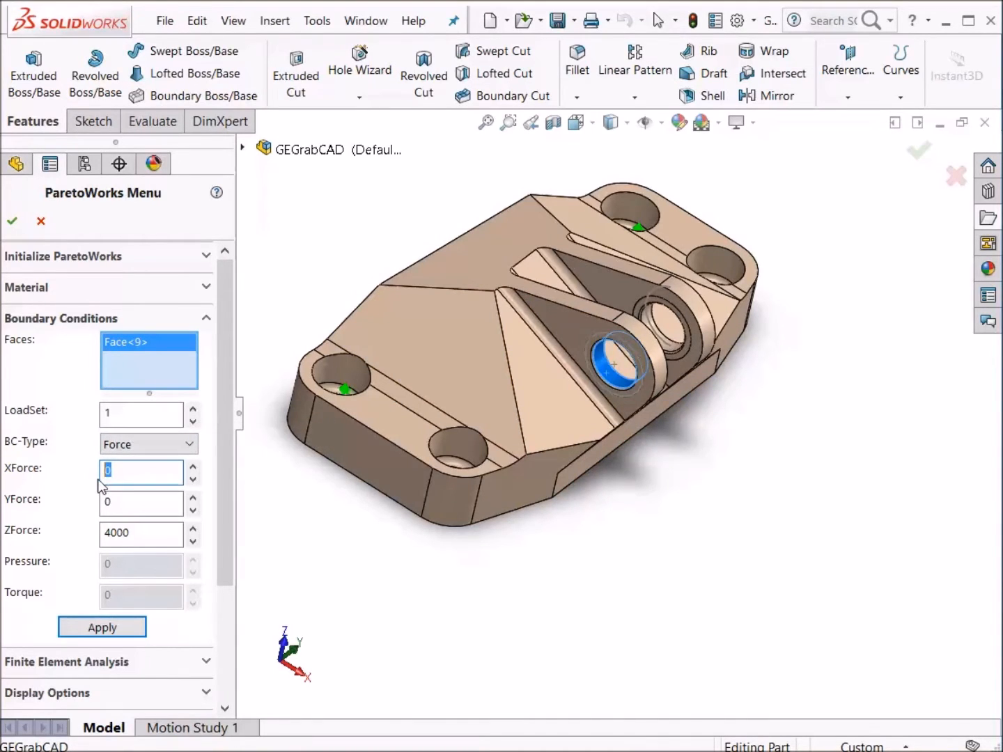
pyautogui.write('4250')
pyautogui.click(146, 536)
pyautogui.write('0')
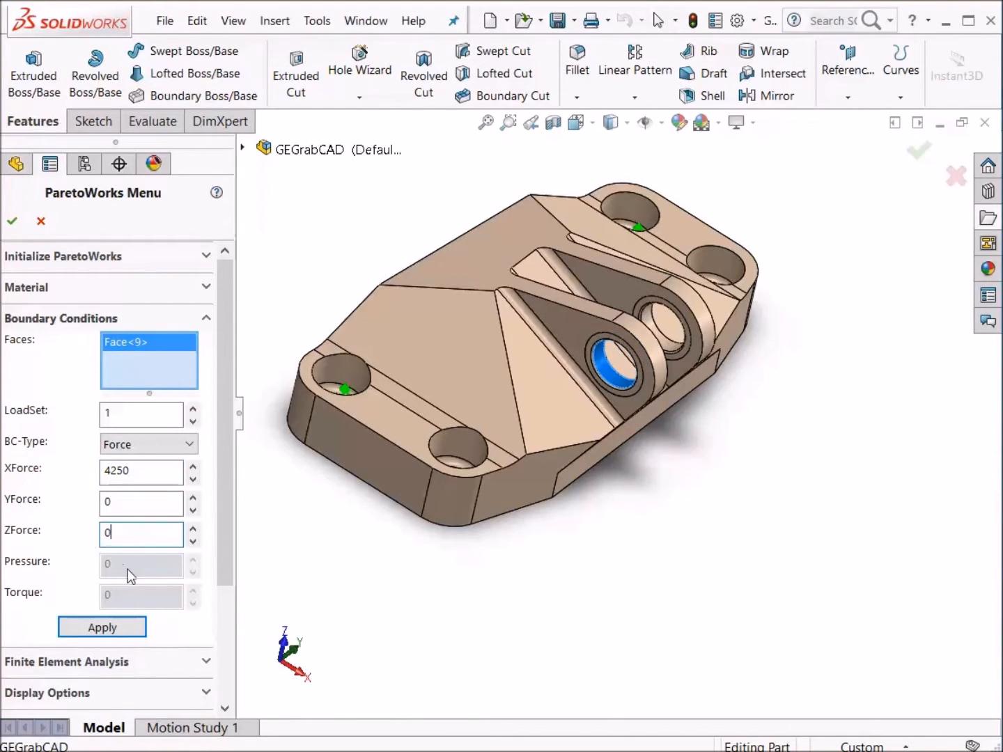
pyautogui.click(126, 629)
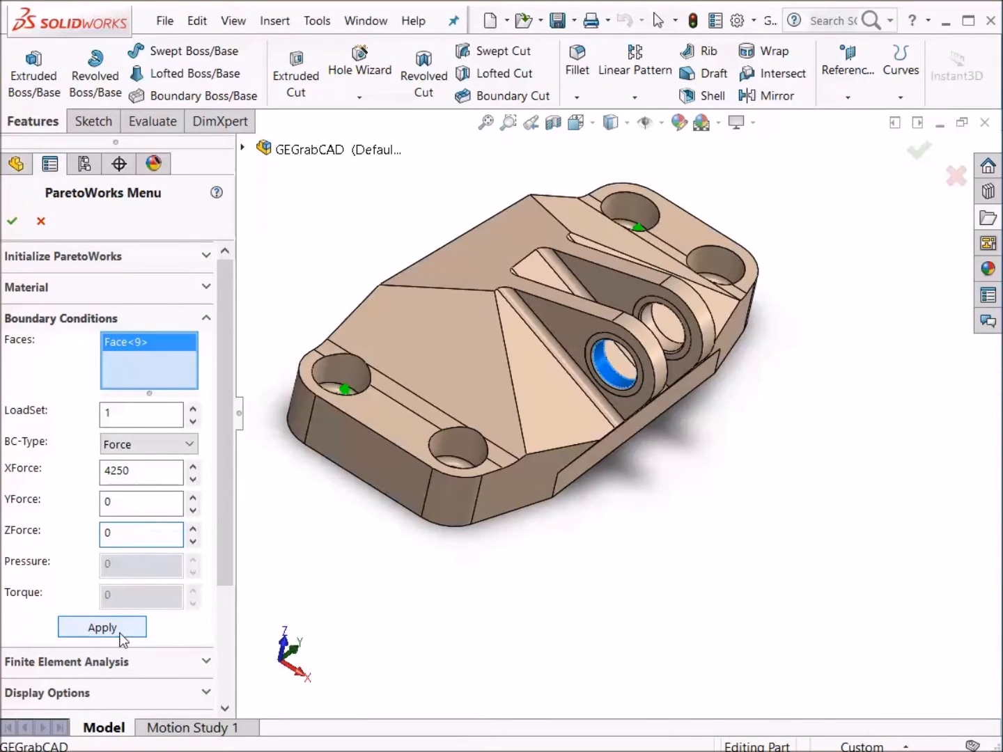
# - Apply the same XForce 4250 Force condition in load set 1 to the far clevis bore face
pyautogui.moveTo(555, 600); pyautogui.dragTo(589, 528, button='middle')
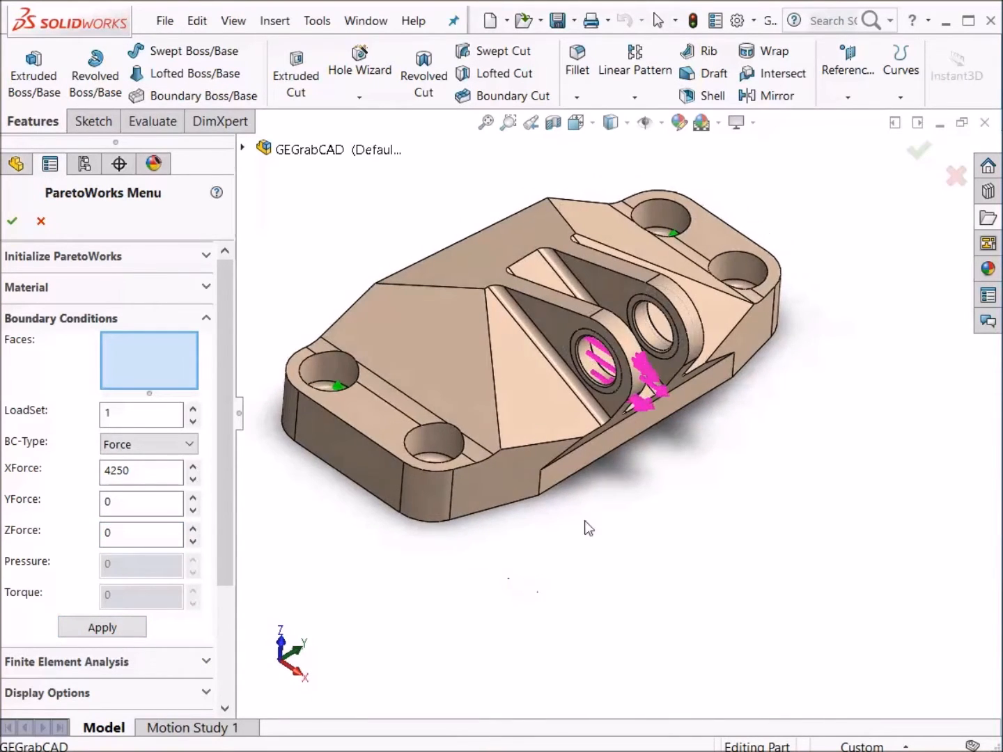
pyautogui.click(653, 337)
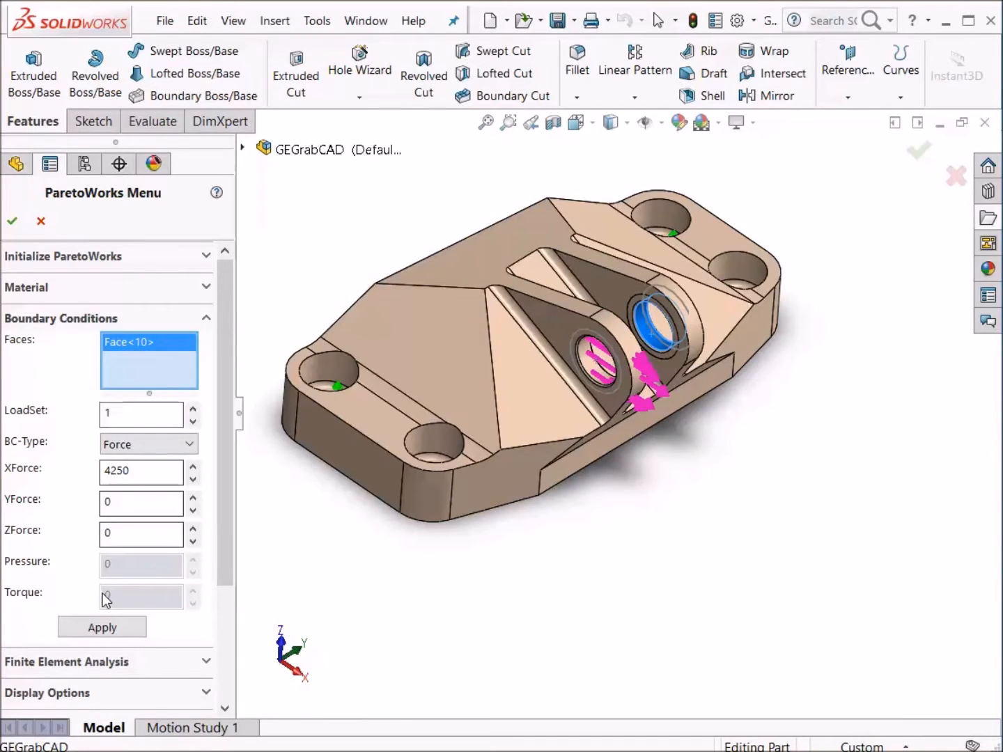
pyautogui.click(103, 629)
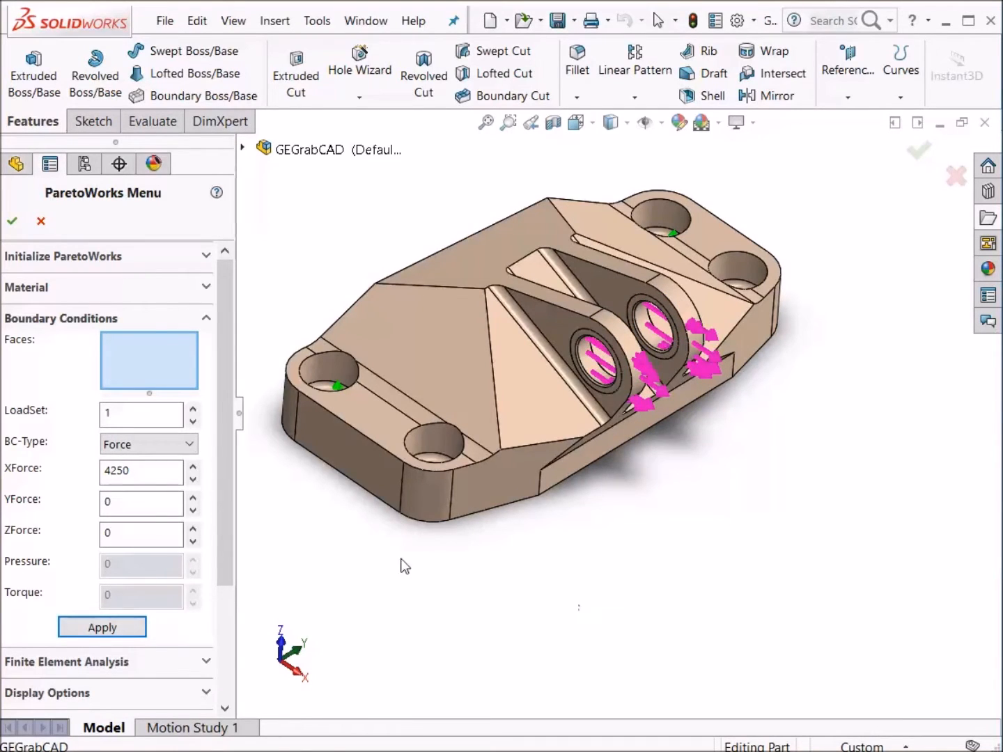
# - Switch to load set 2 and review Load Condition 3 in the GE GrabCAD Specifications document
pyautogui.click(193, 410)
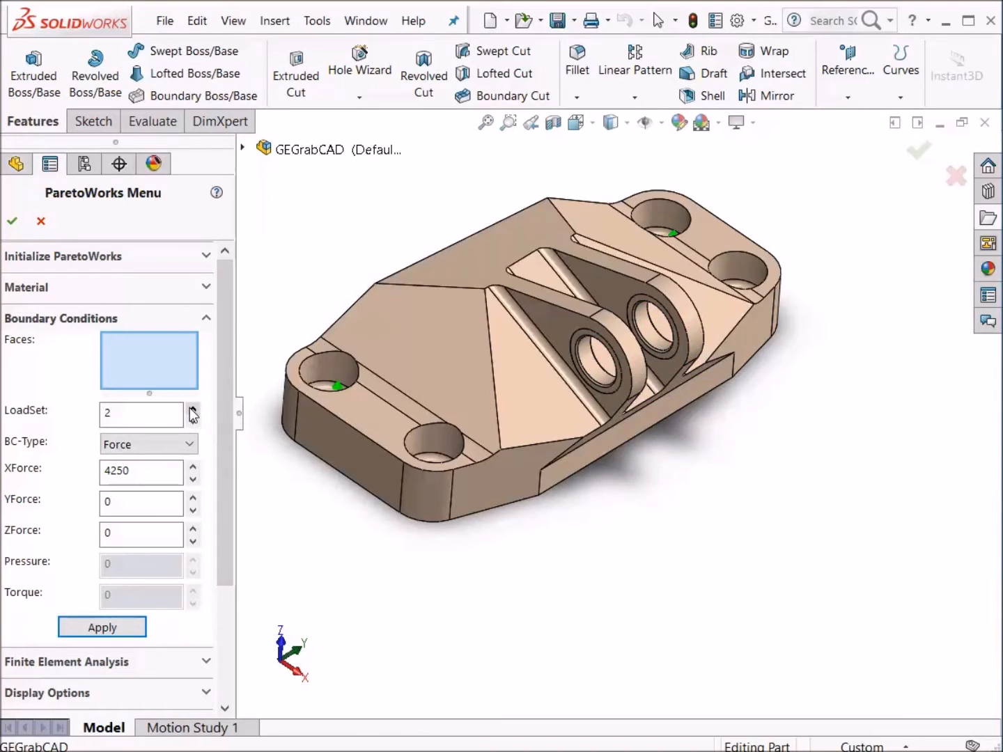
pyautogui.hotkey('alt', 'Tab')
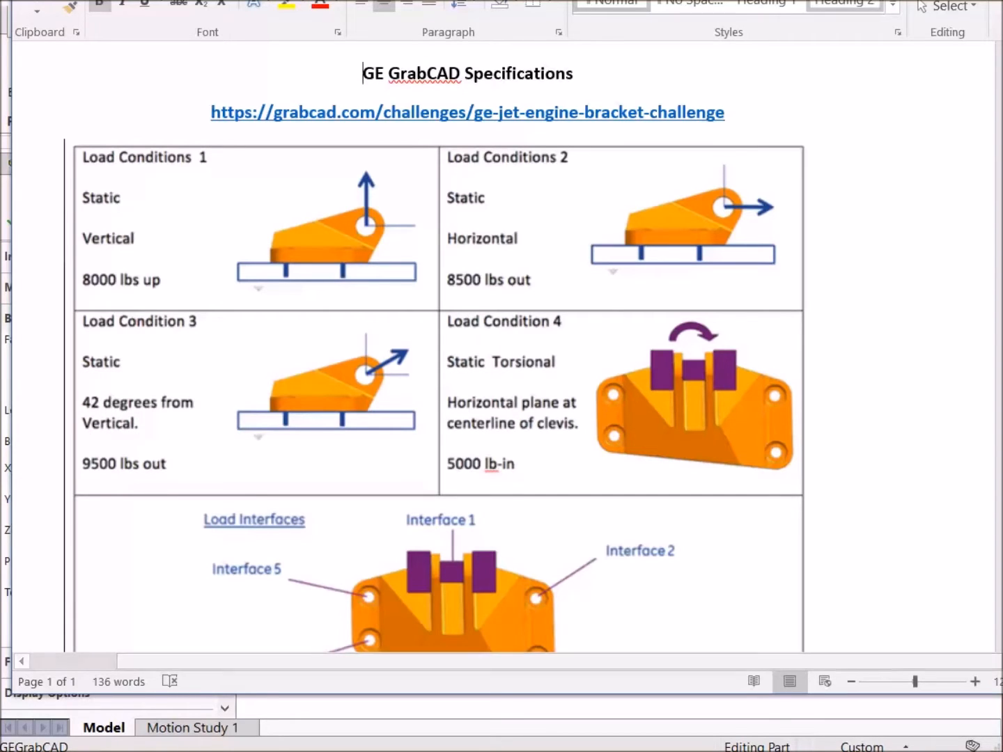
pyautogui.hotkey('alt', 'Tab')
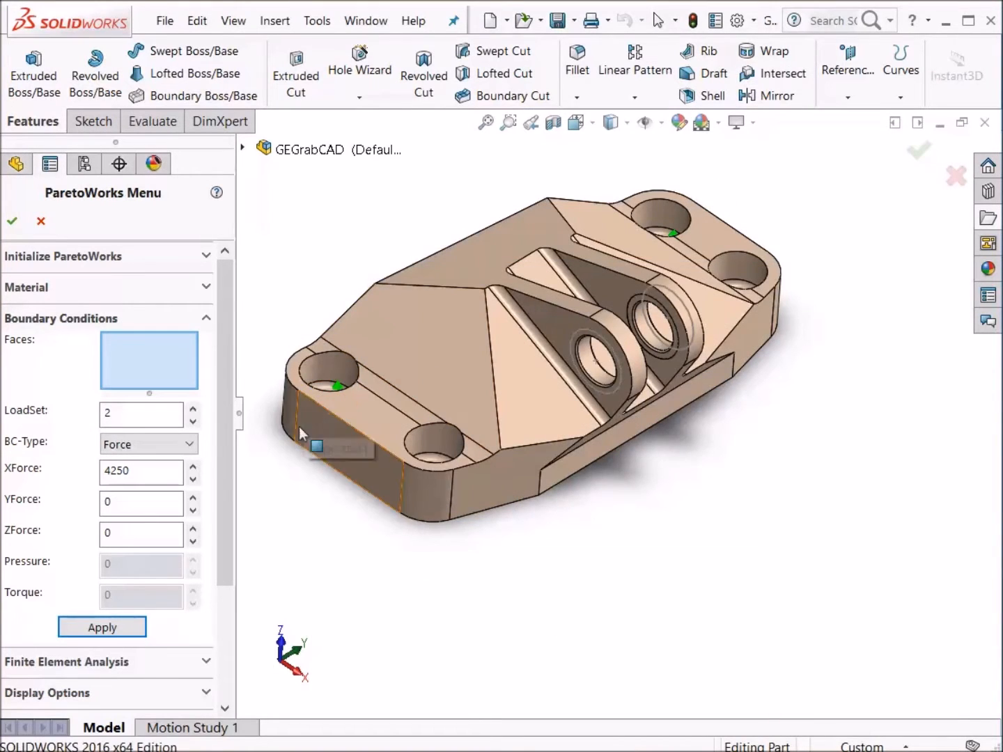
# - Apply a Force to the near clevis bore face with XForce 4750*sin(42*pi/180) and ZForce 4750*cos(42*pi/180)
pyautogui.click(597, 378)
pyautogui.click(144, 470)
pyautogui.moveTo(128, 472); pyautogui.dragTo(92, 473)
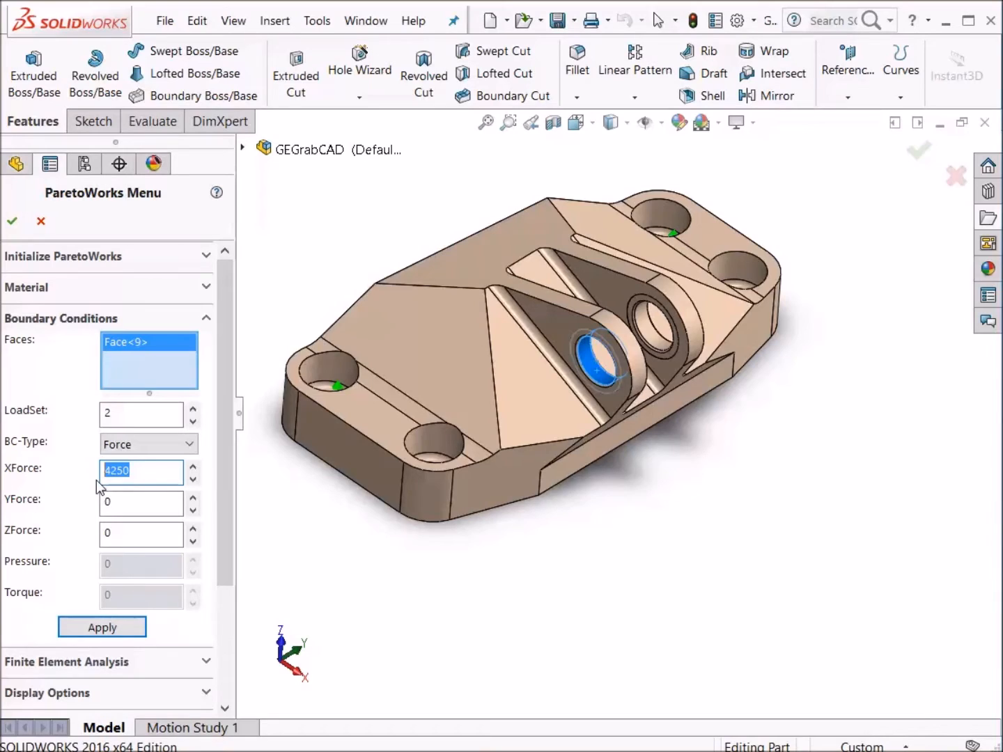
pyautogui.write('47')
pyautogui.write('/180)')
pyautogui.moveTo(237, 471); pyautogui.dragTo(307, 470)
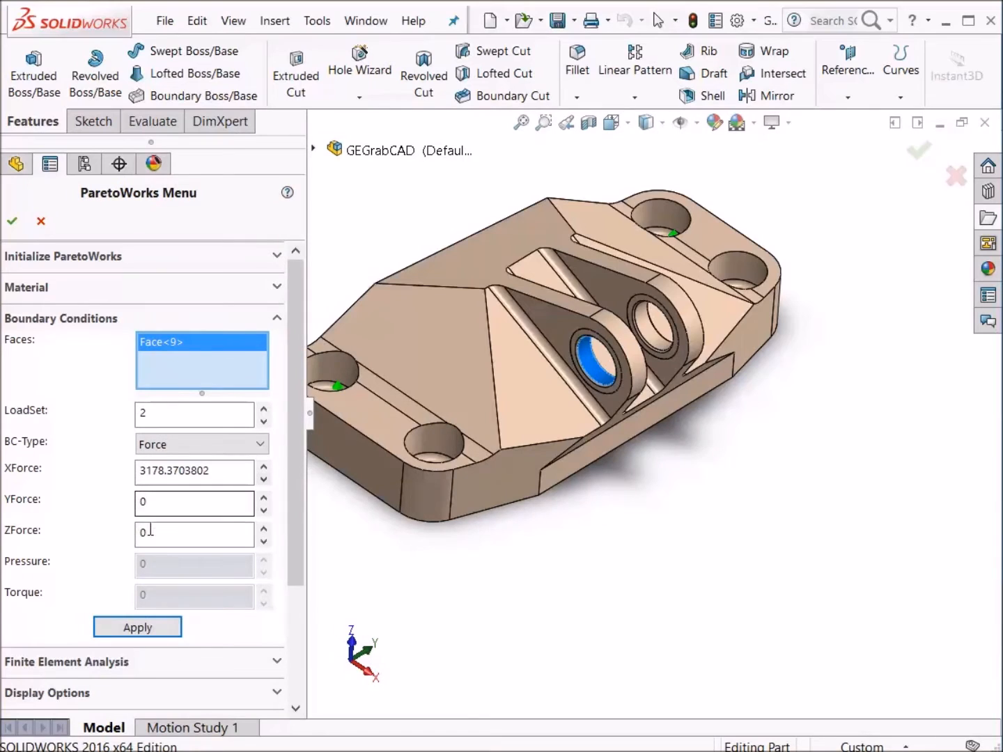
pyautogui.click(161, 533)
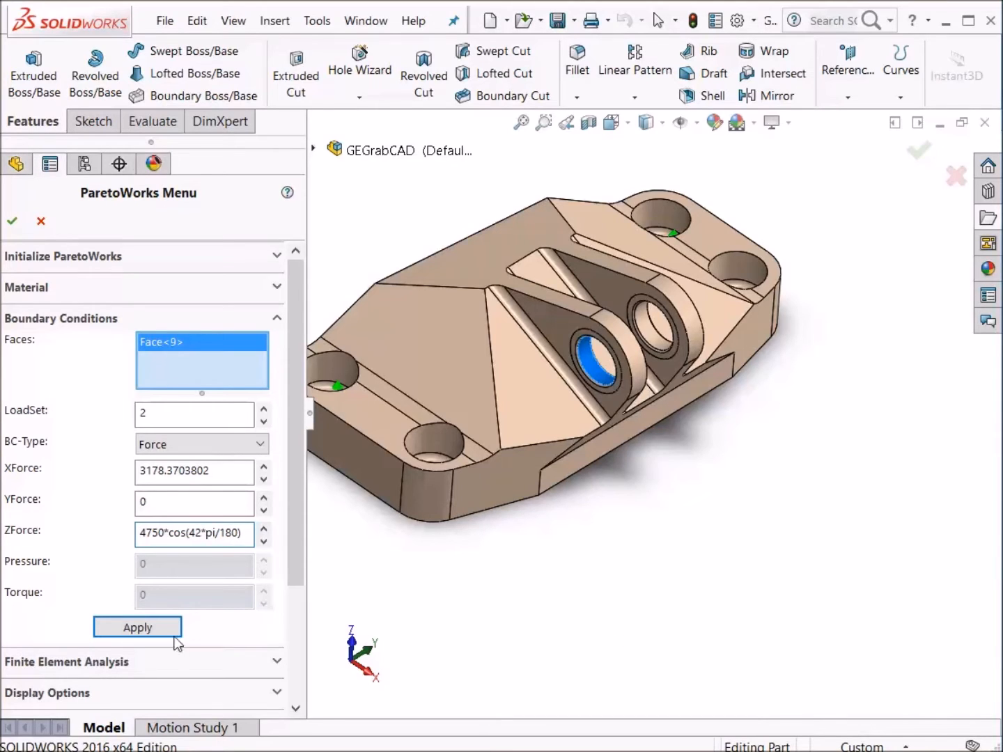
pyautogui.click(154, 625)
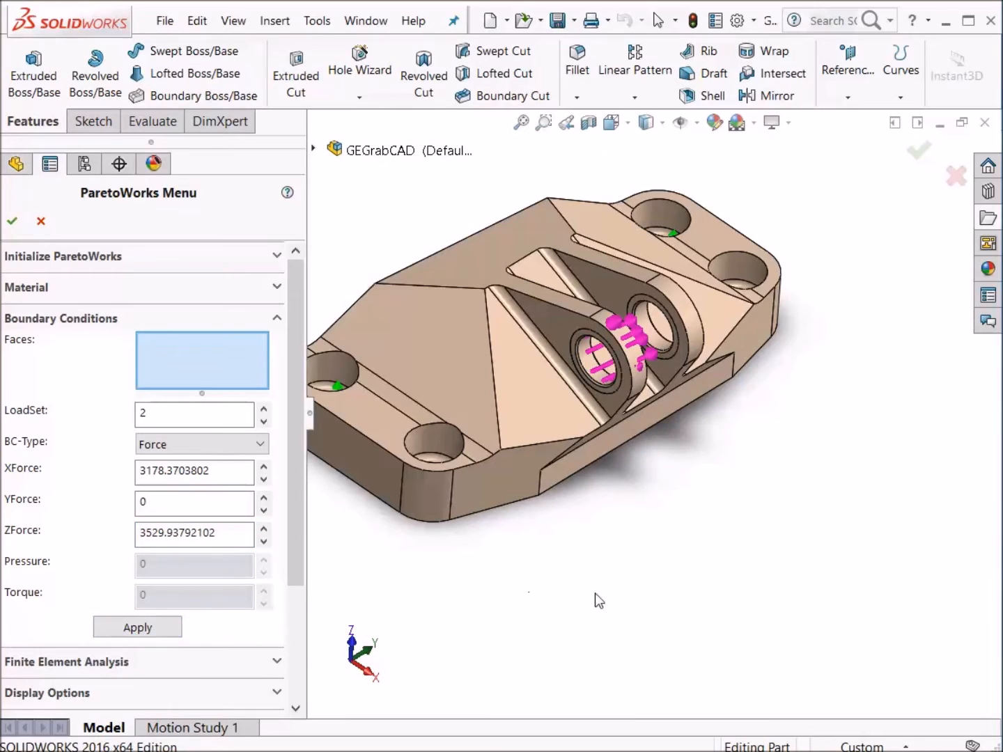
# - Apply the same angled Force condition in load set 2 to the far clevis bore face
pyautogui.click(656, 329)
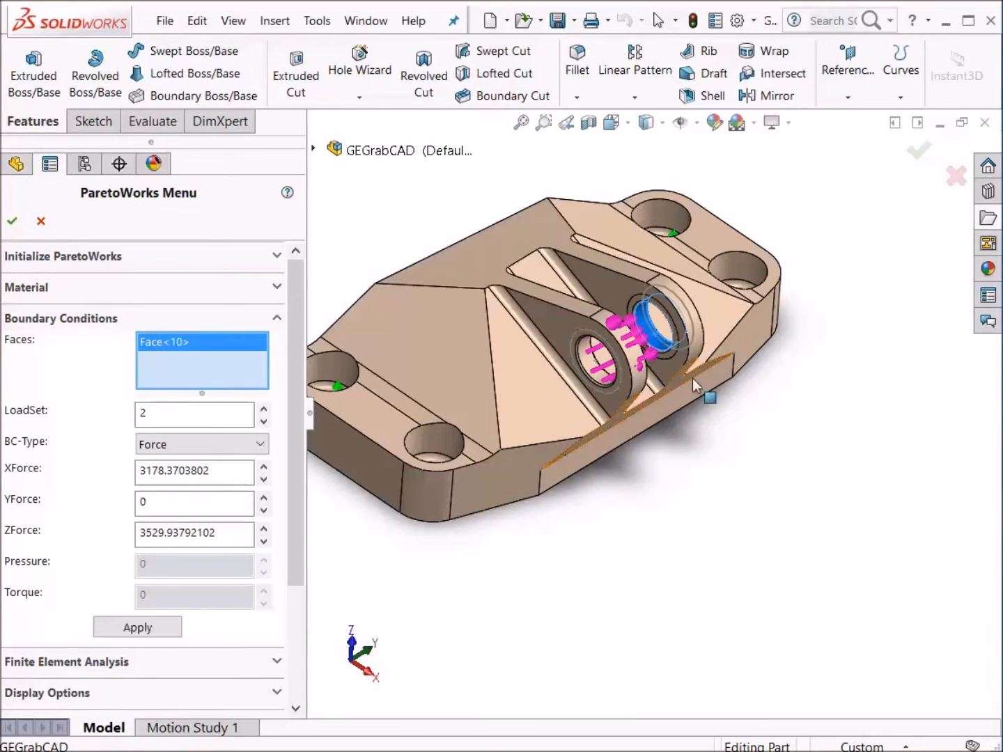
pyautogui.click(161, 625)
pyautogui.moveTo(832, 613)
pyautogui.mouseDown(button='middle')
pyautogui.moveTo(838, 599)
pyautogui.moveTo(821, 605)
pyautogui.mouseUp(button='middle')
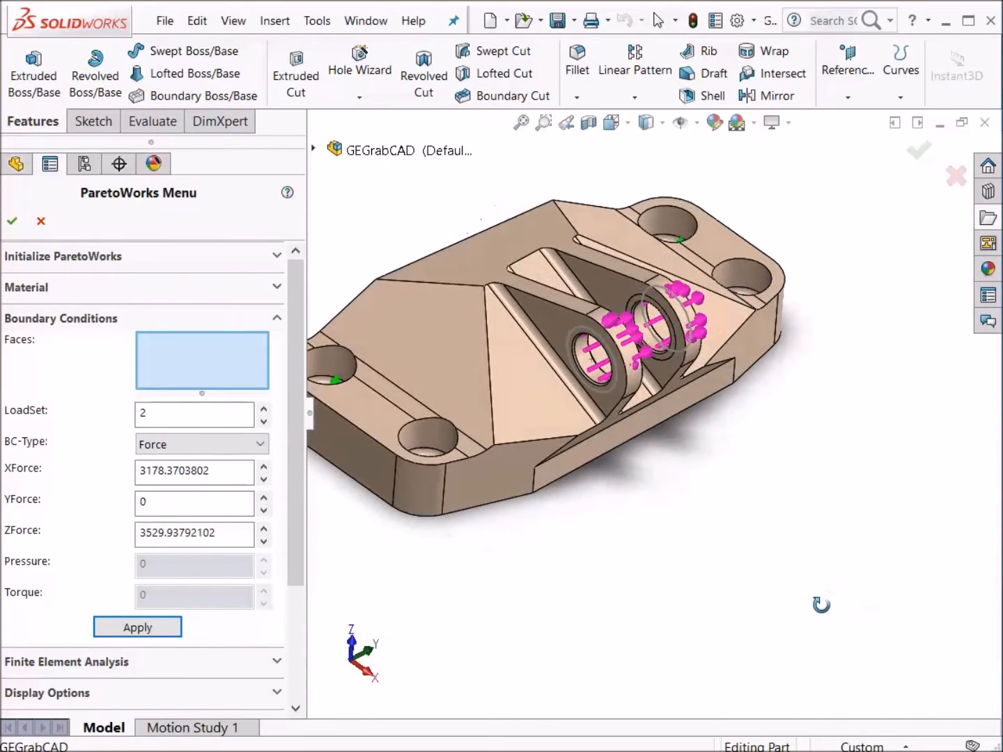
# - Switch to load set 3 and review Load Condition 4 in the specifications document
pyautogui.click(262, 408)
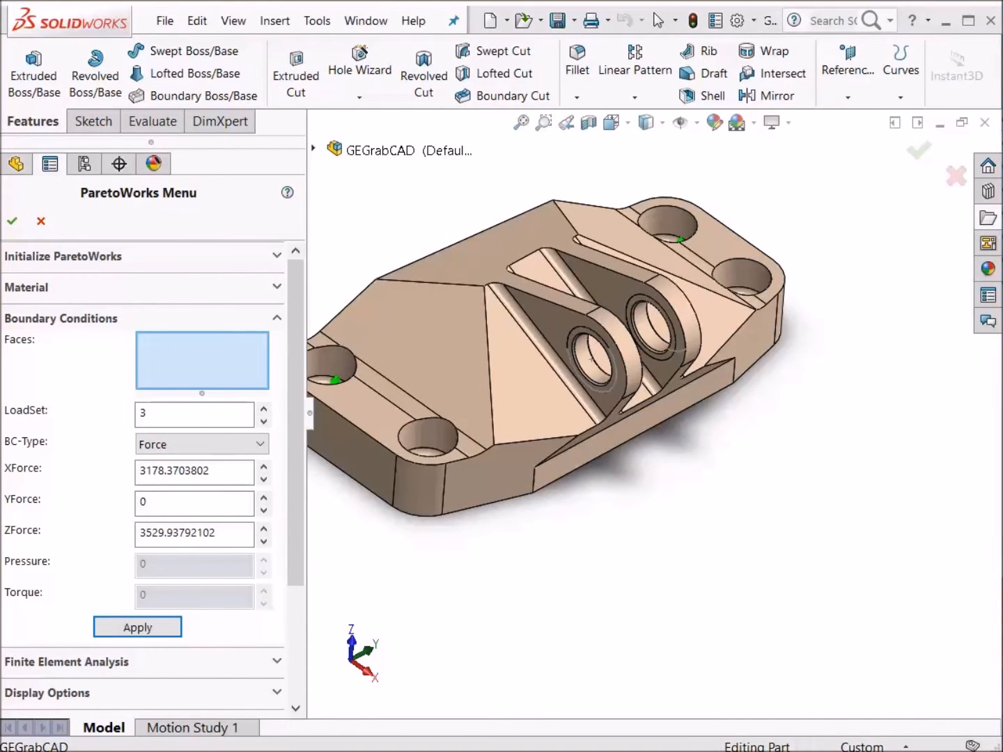
pyautogui.hotkey('alt', 'Tab')
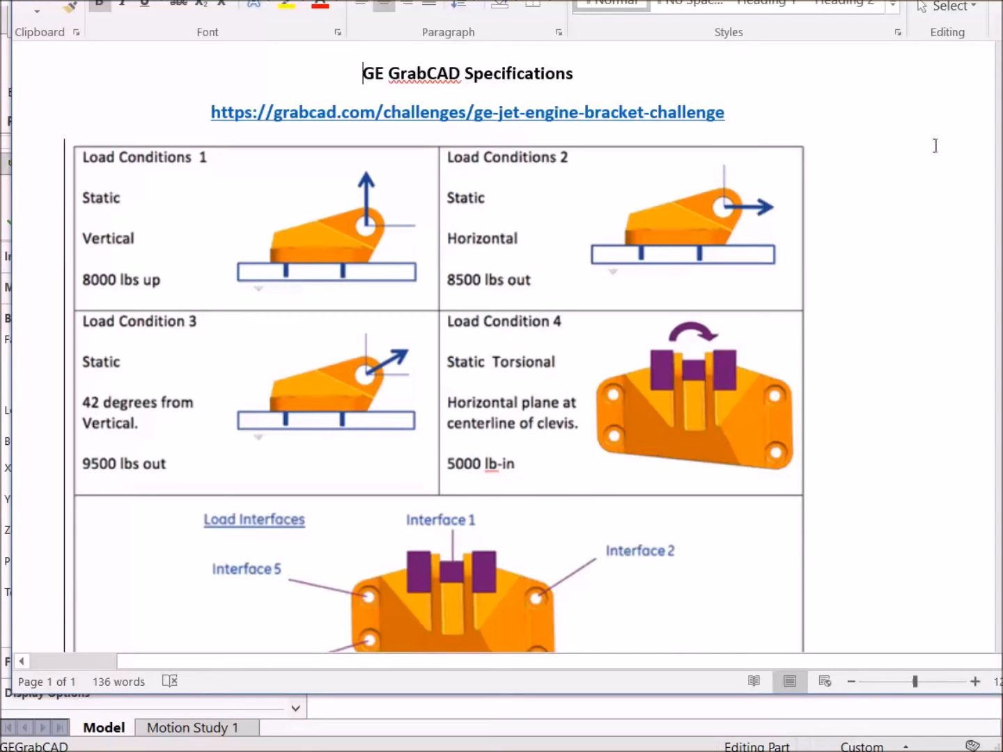
pyautogui.click(898, 2)
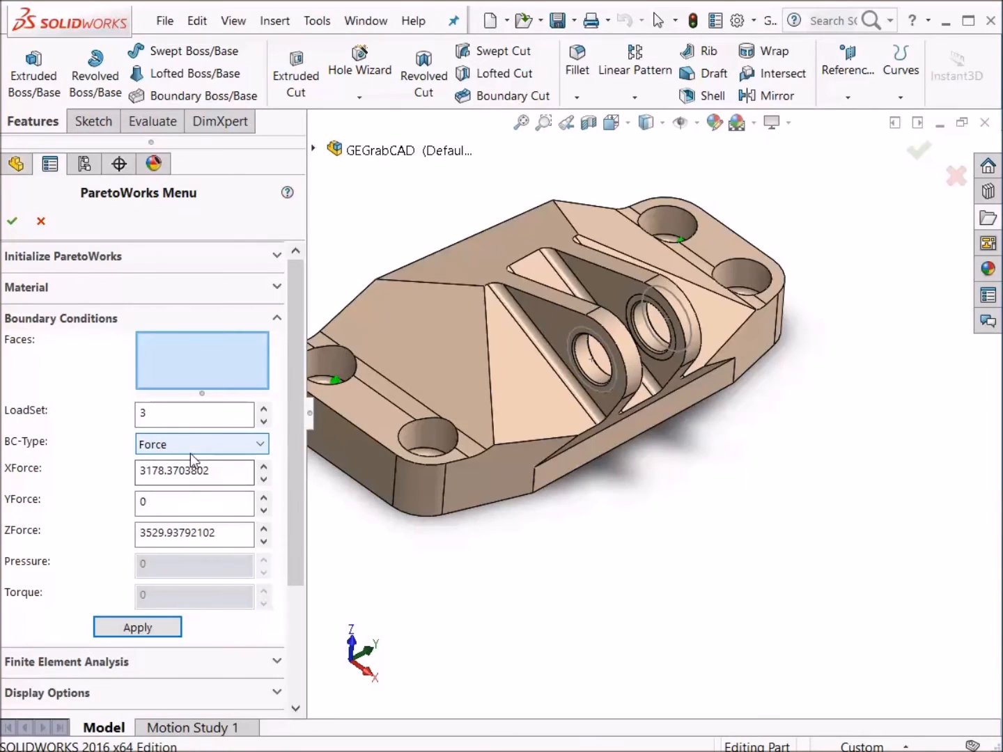
# - Apply a Force to the near clevis bore face with XForce 5000/1.125 and ZForce 0
pyautogui.click(592, 369)
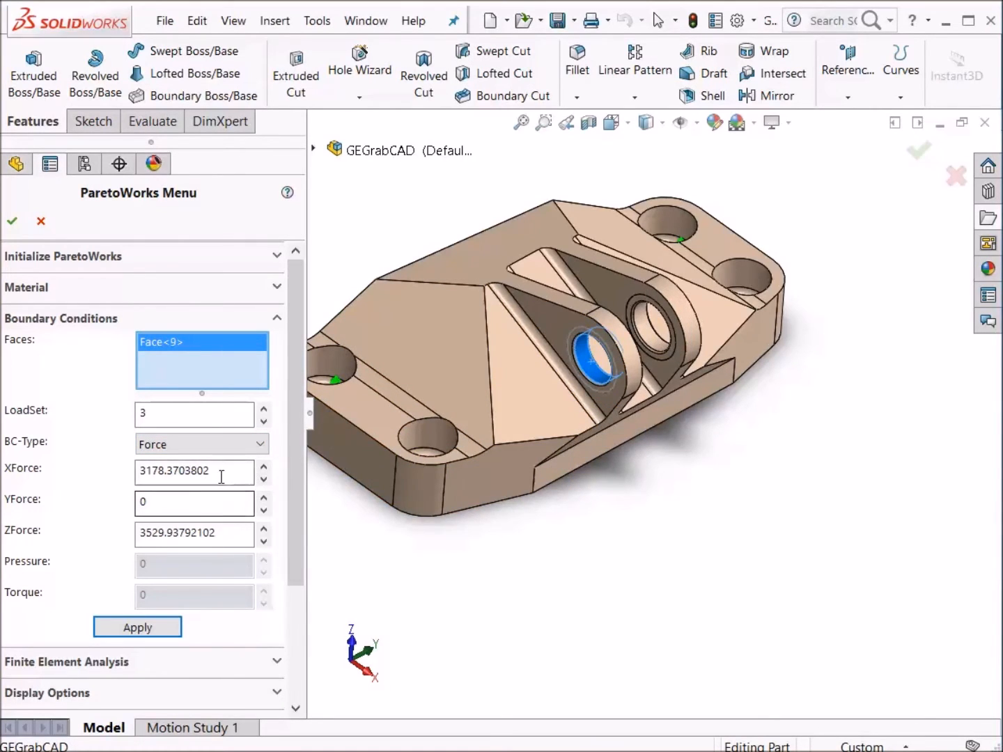
pyautogui.moveTo(220, 473); pyautogui.dragTo(91, 475)
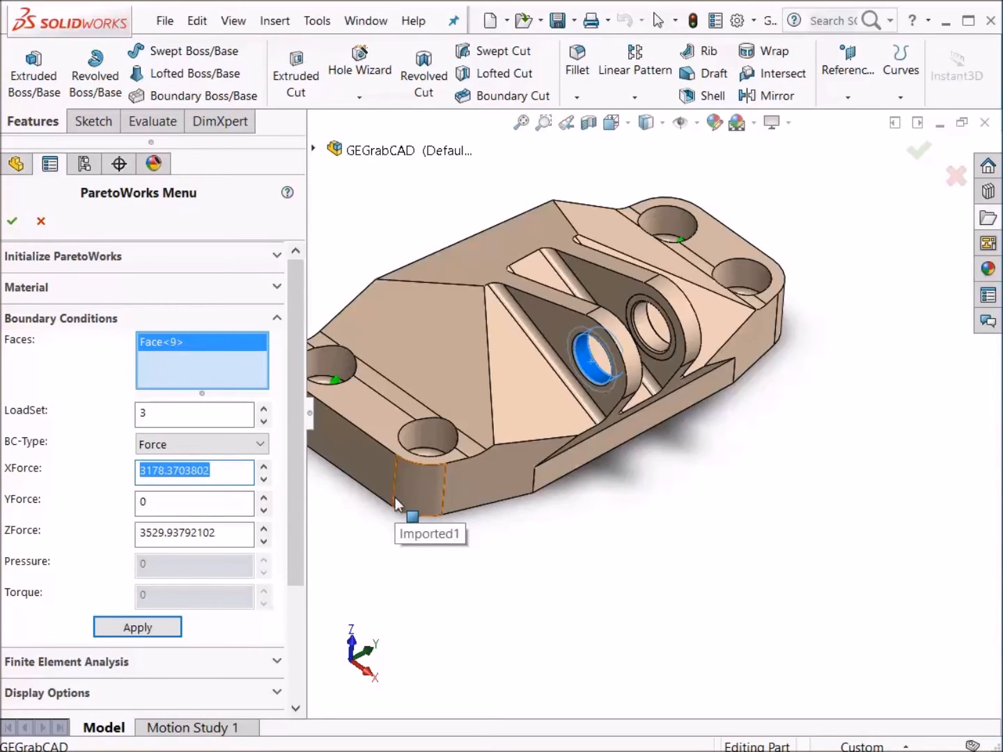
pyautogui.write('5000/1.125')
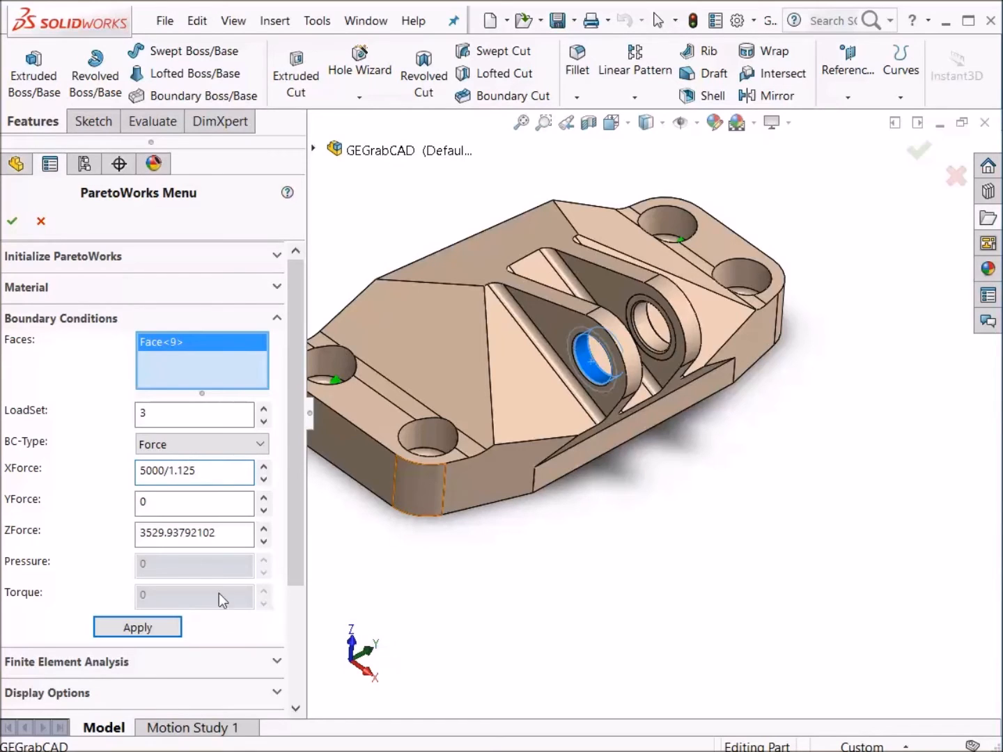
pyautogui.moveTo(222, 538); pyautogui.dragTo(113, 531)
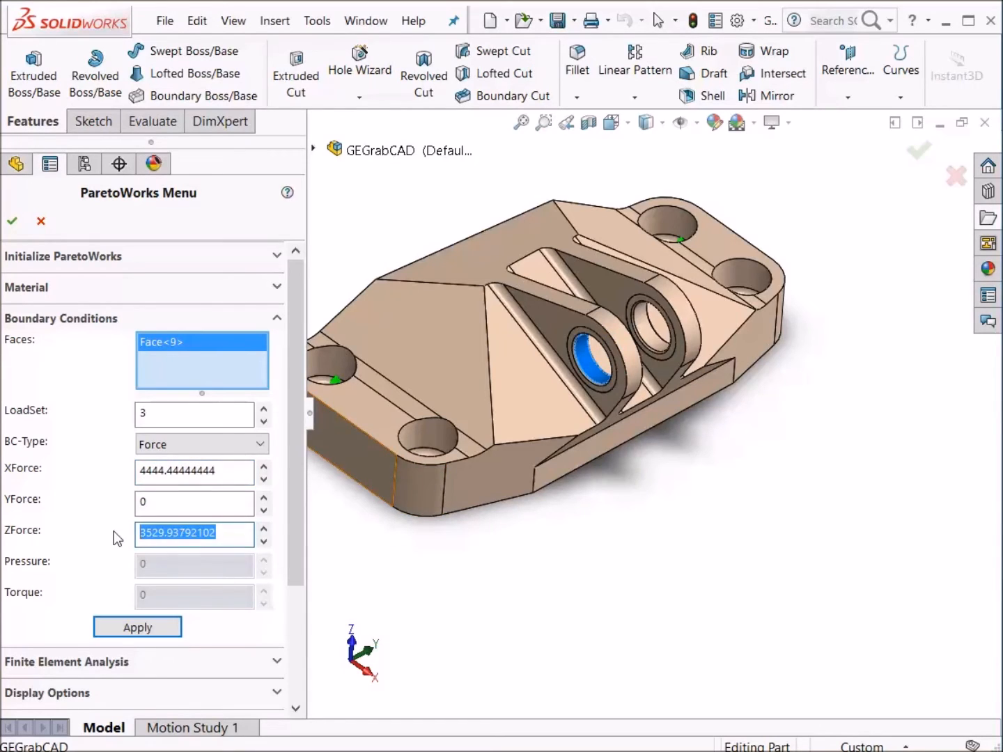
pyautogui.write('0')
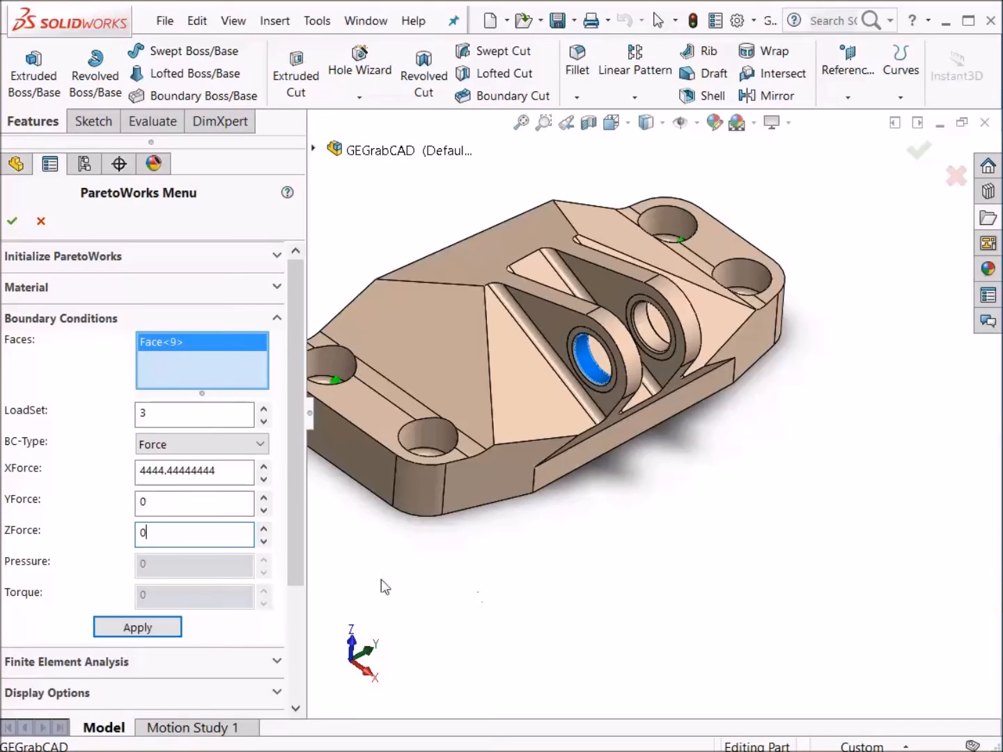
pyautogui.click(226, 470)
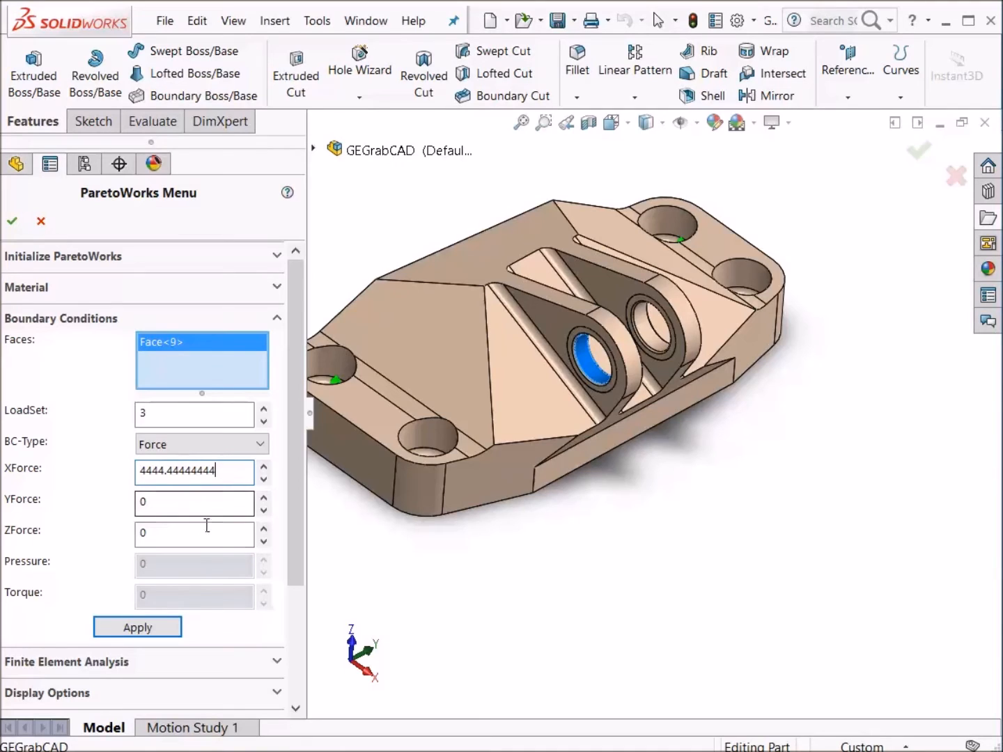
pyautogui.click(166, 627)
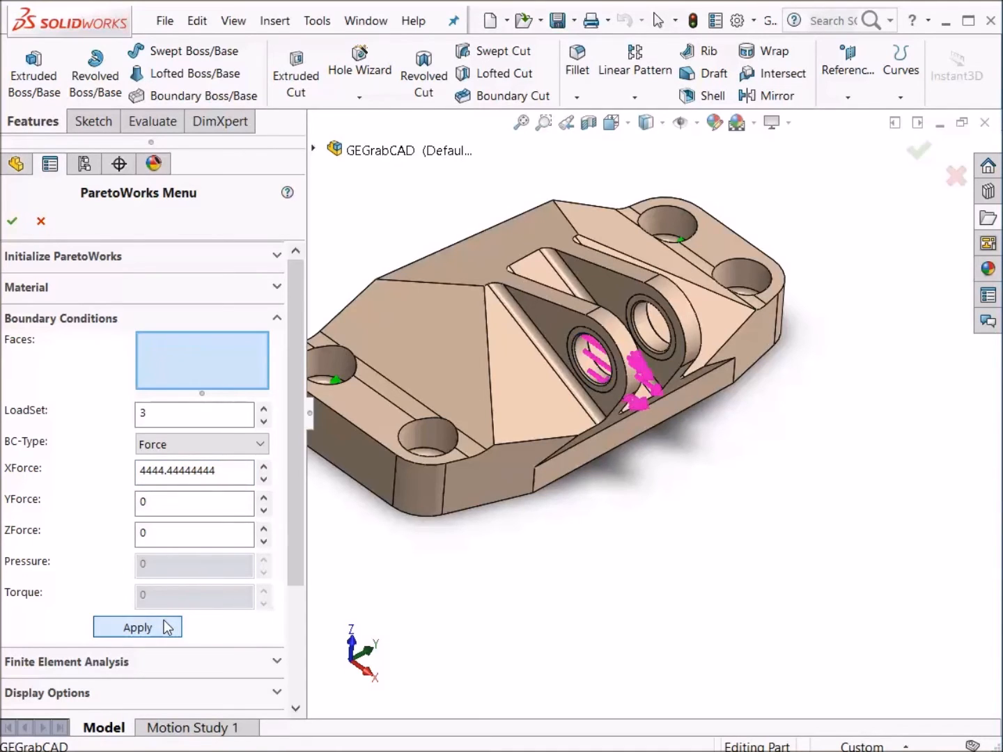
# - Apply a Force to the far clevis bore face with the XForce negated to -4444.44444444
pyautogui.click(643, 323)
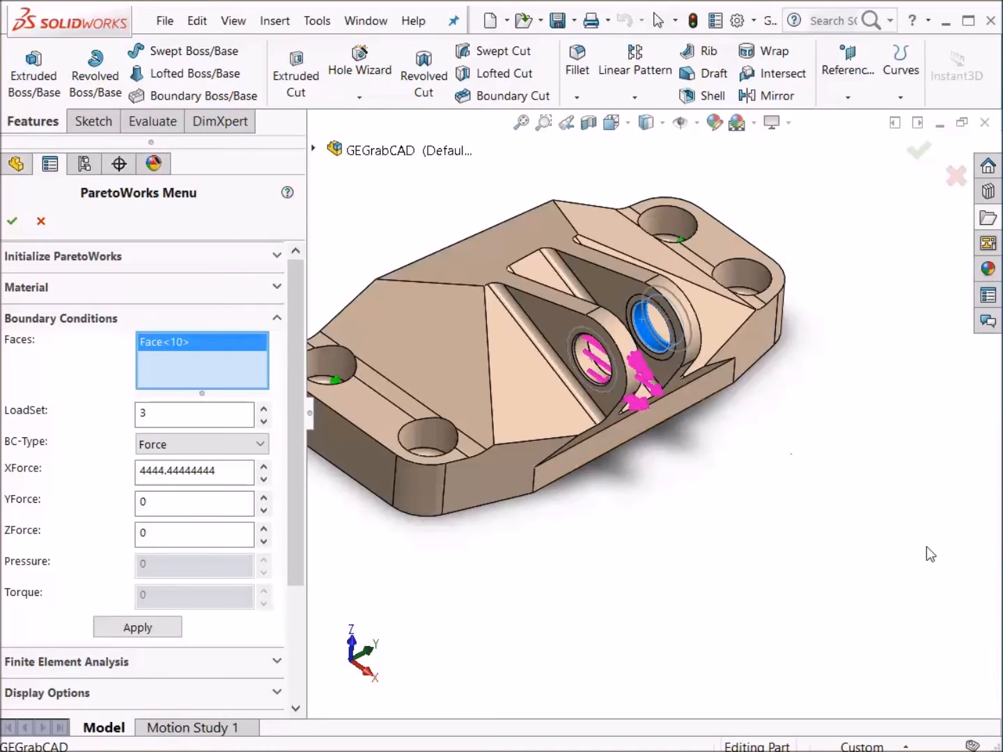
pyautogui.click(142, 473)
pyautogui.write('-')
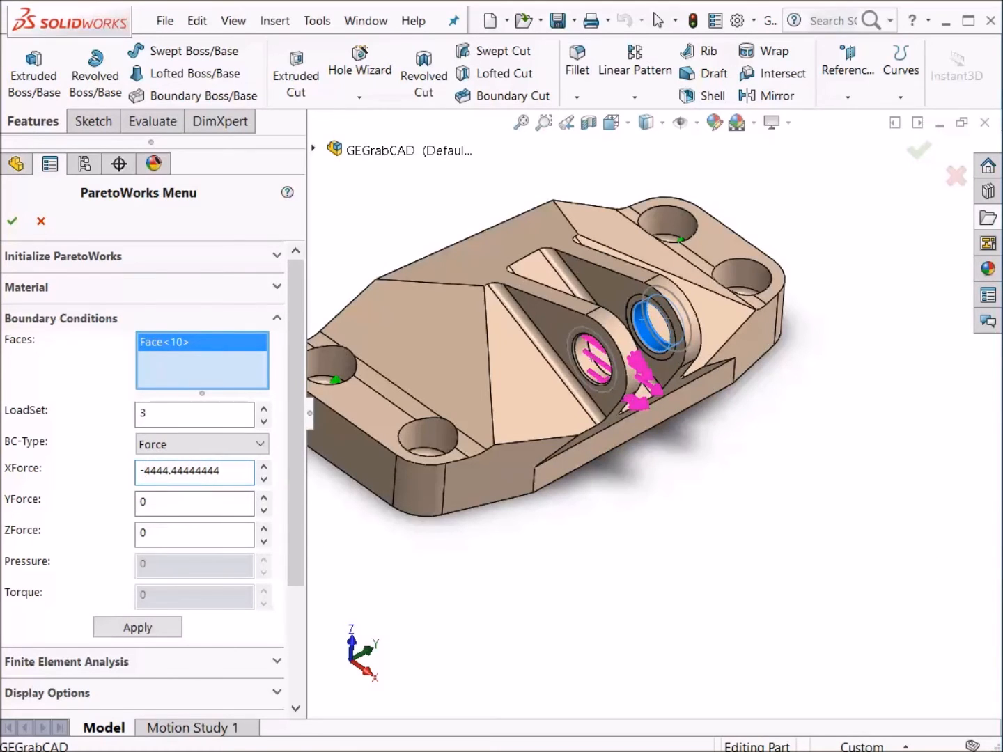
pyautogui.click(142, 627)
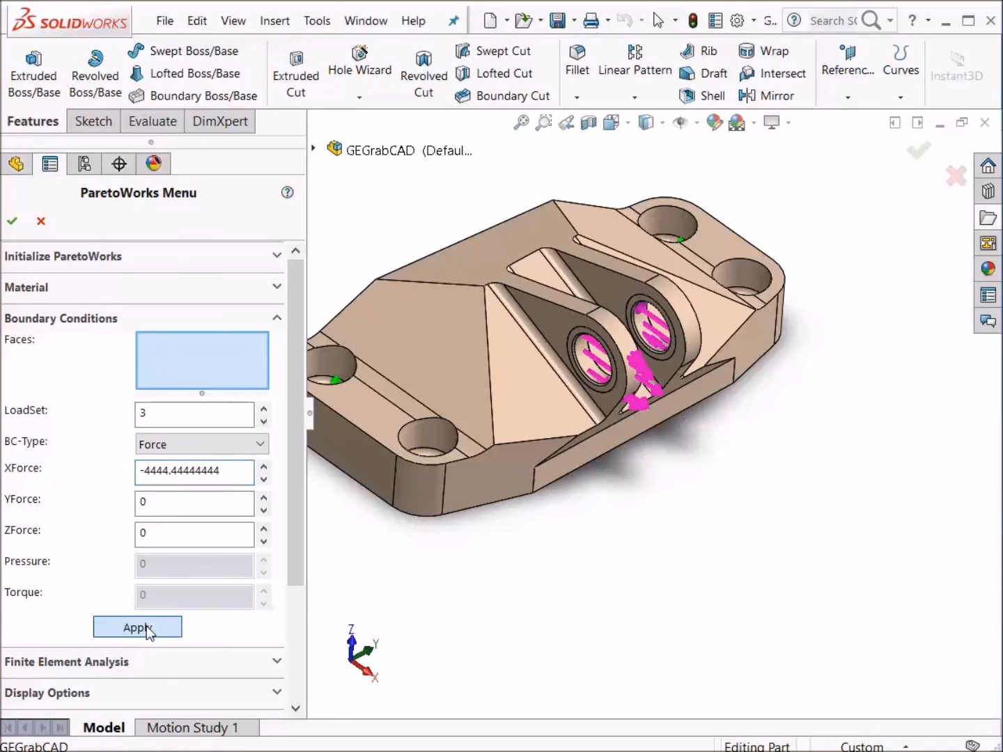
# - Step back through the load sets down to load set 0 to review the applied forces
pyautogui.click(265, 421)
pyautogui.click(265, 422)
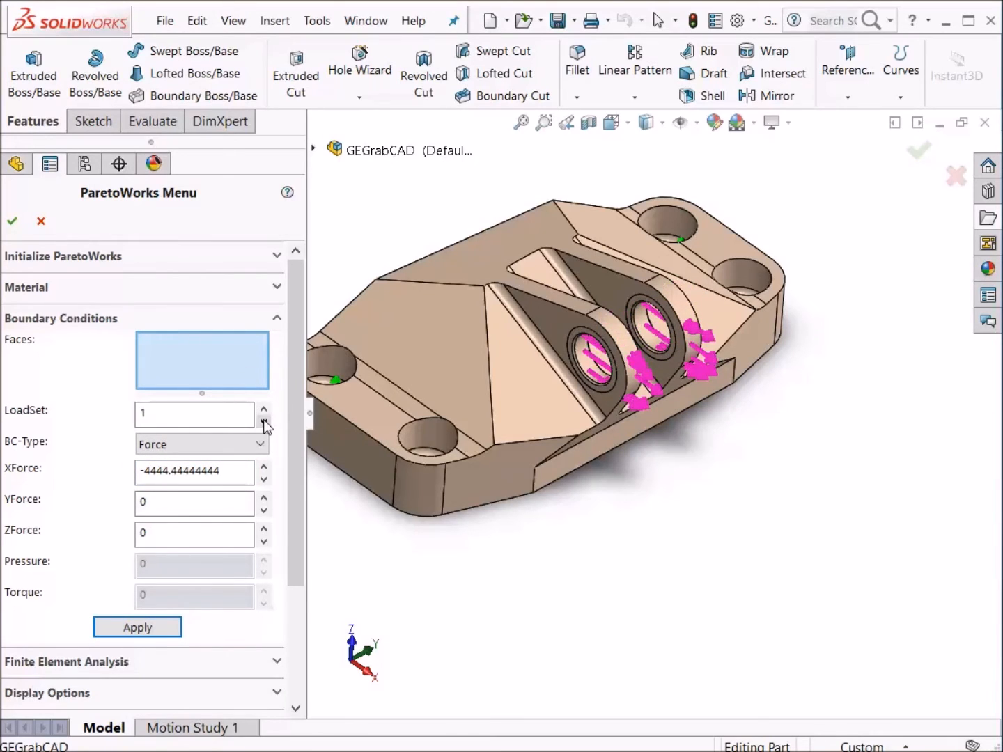
pyautogui.click(265, 420)
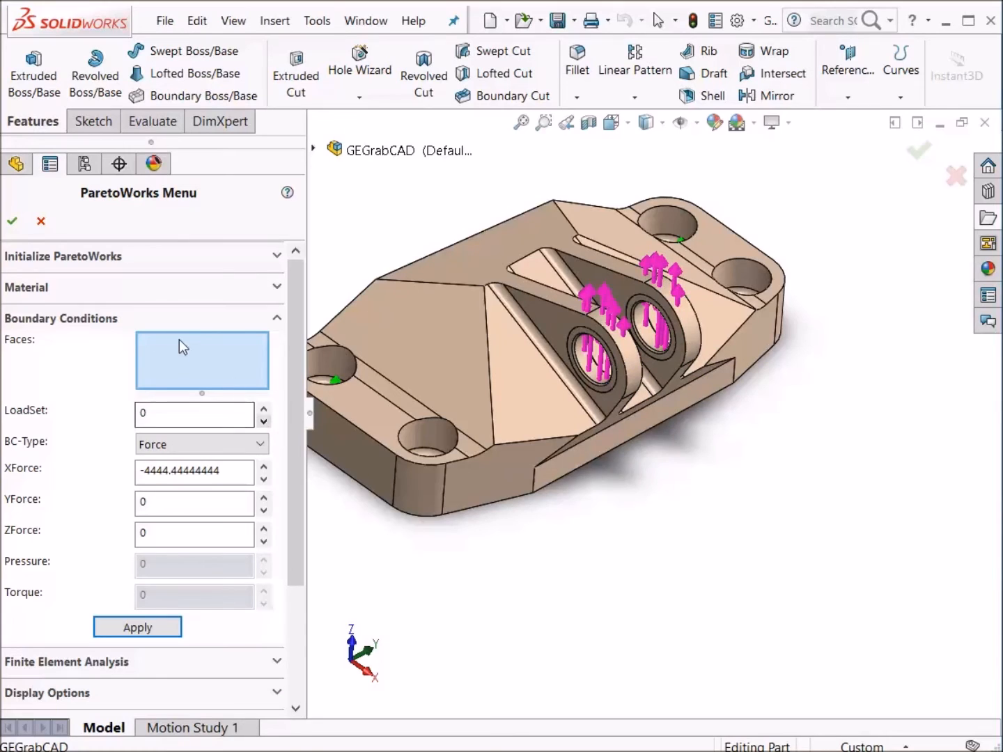
# - Run a Static-FEA on load set 0 with 100000 elements
pyautogui.click(174, 317)
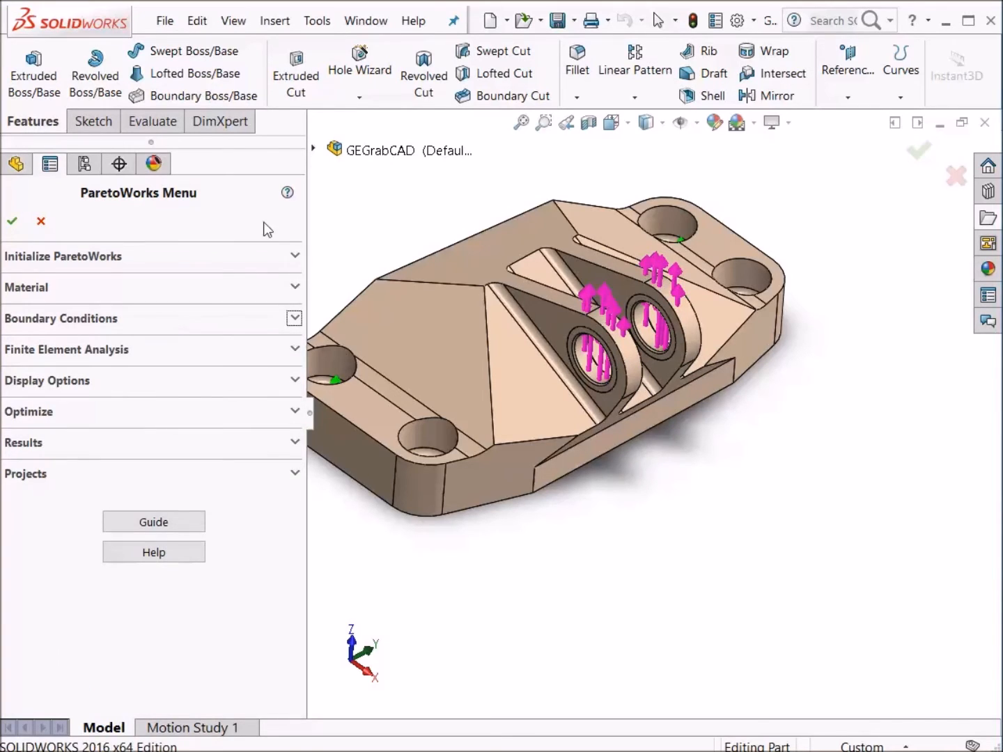
pyautogui.click(149, 347)
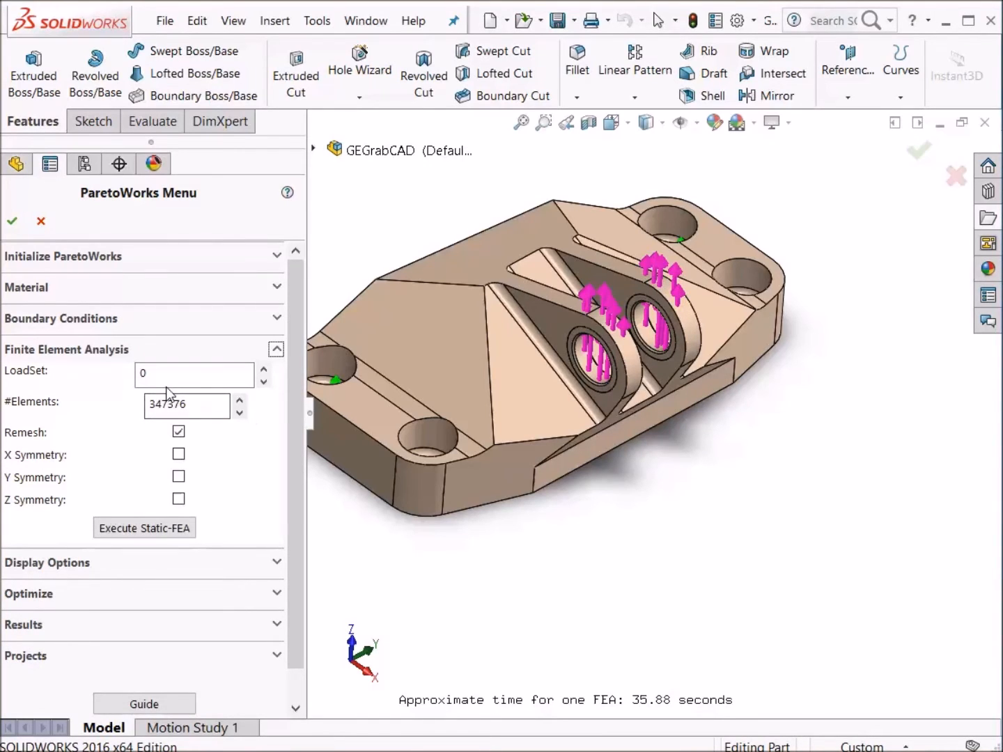
pyautogui.click(187, 407)
pyautogui.moveTo(188, 407); pyautogui.dragTo(132, 407)
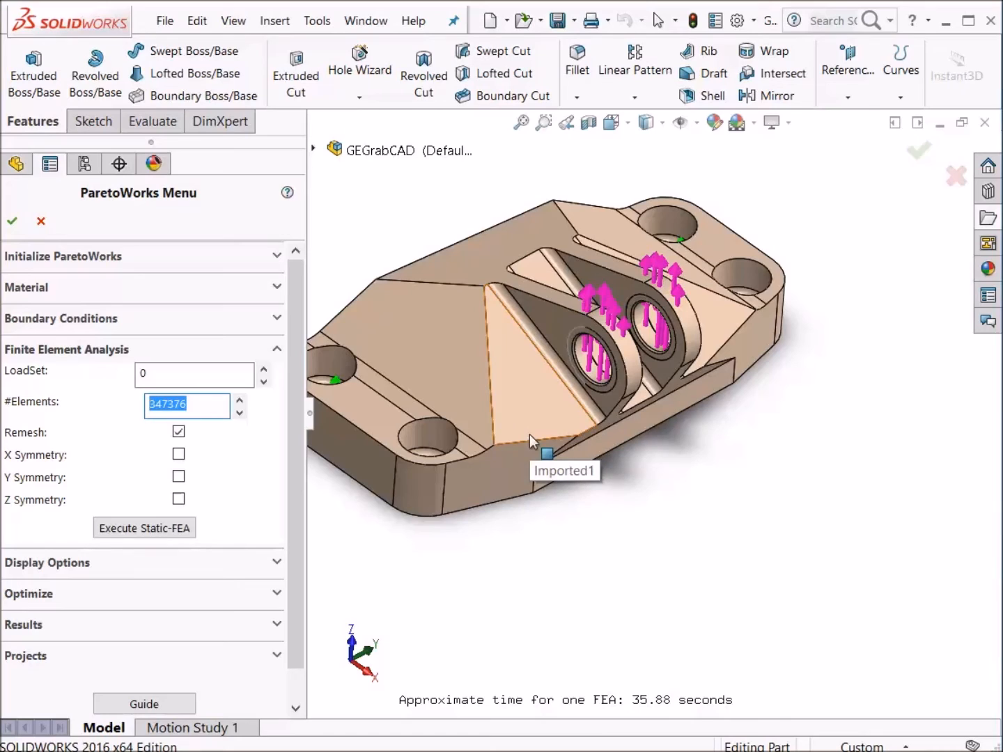
pyautogui.write('100000')
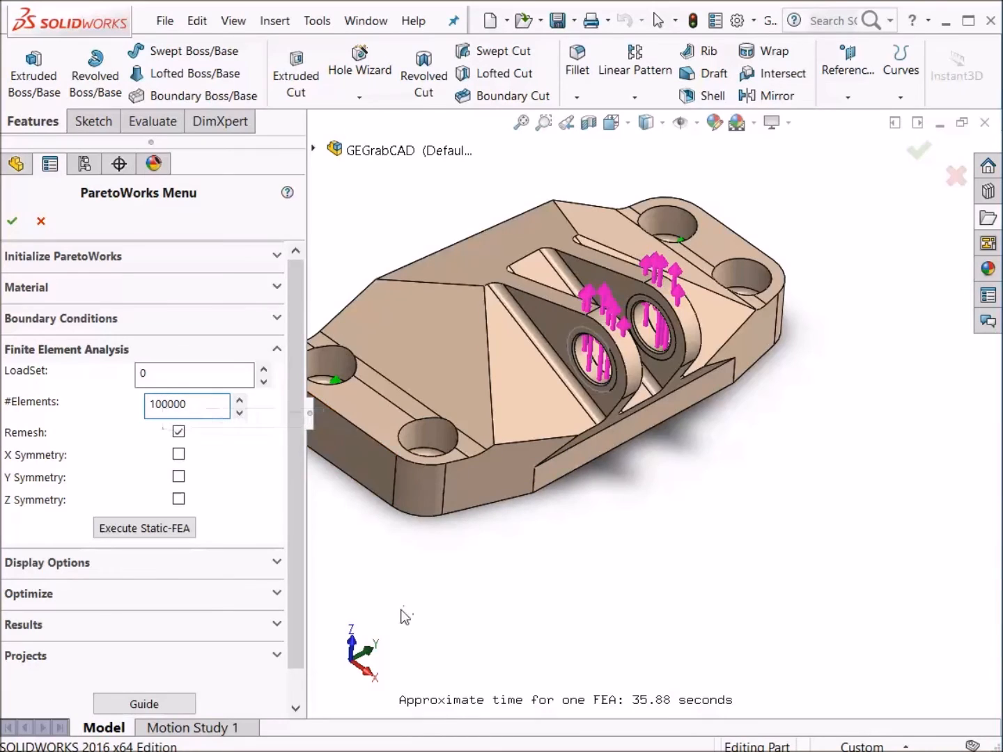
pyautogui.click(164, 530)
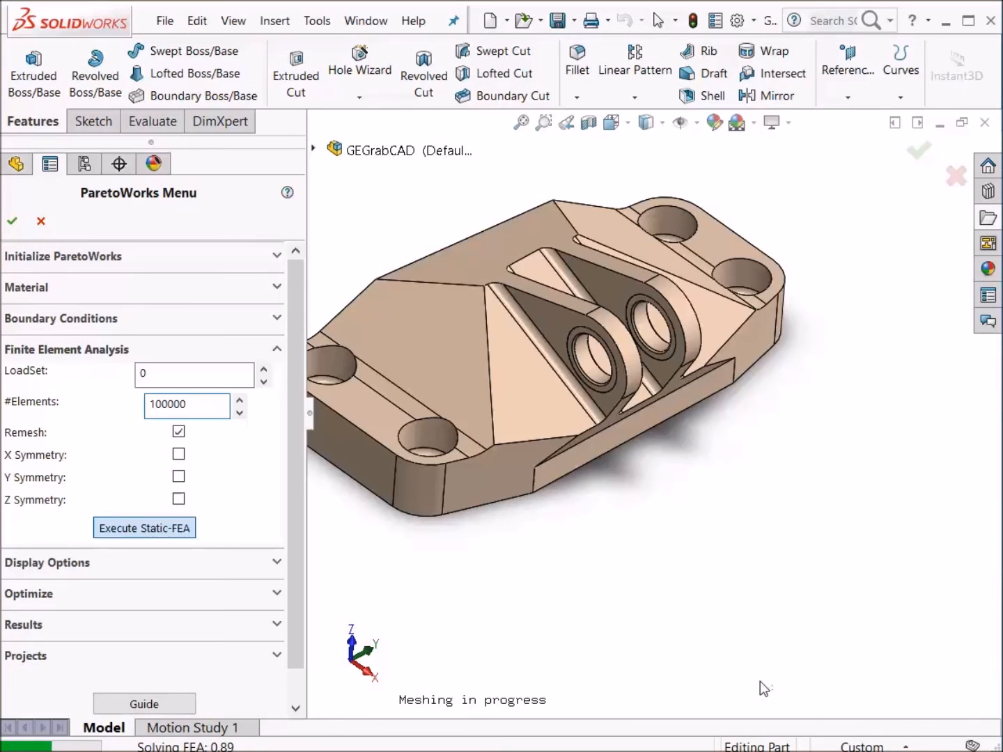
pyautogui.moveTo(662, 544); pyautogui.dragTo(712, 559, button='middle')
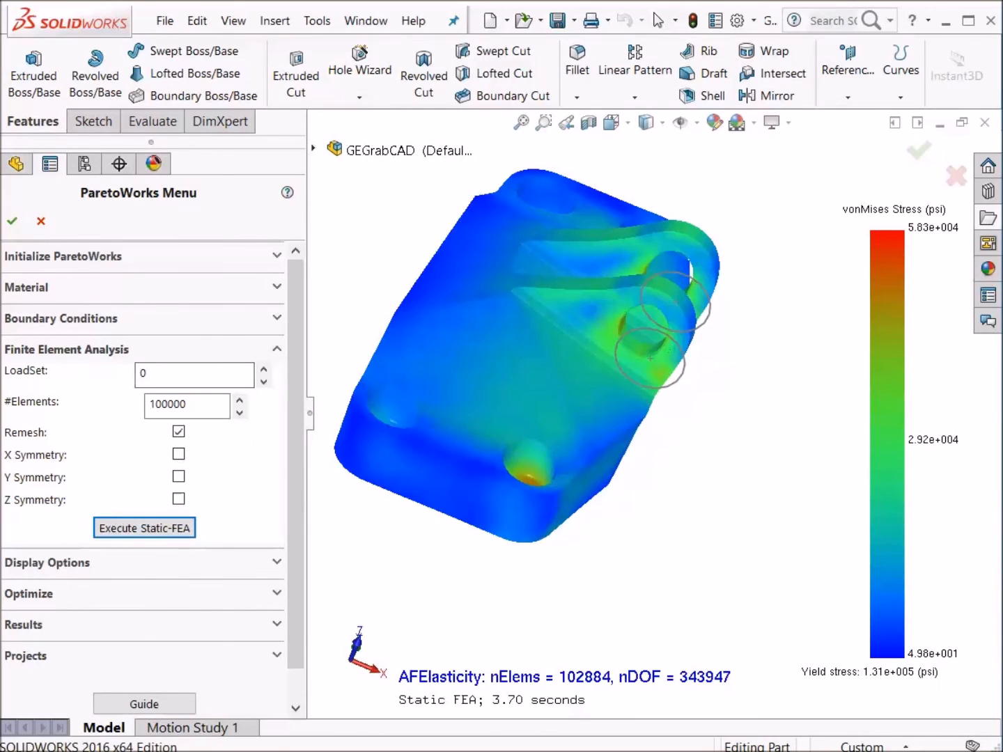
# - Run the Static-FEA for load set 1
pyautogui.click(263, 371)
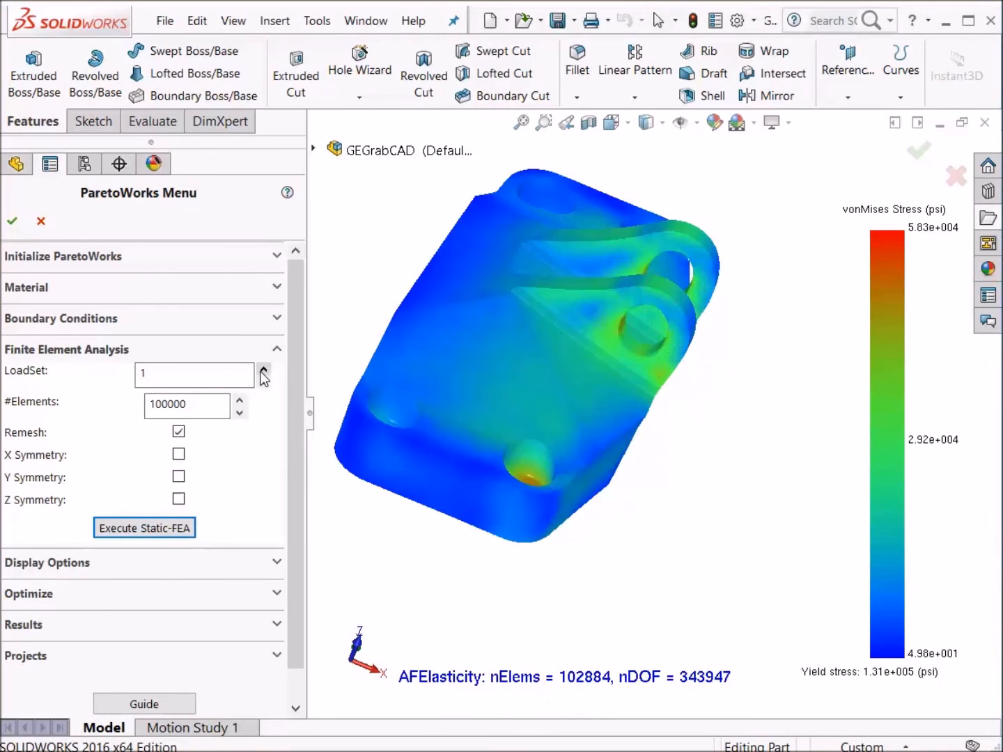
pyautogui.click(141, 531)
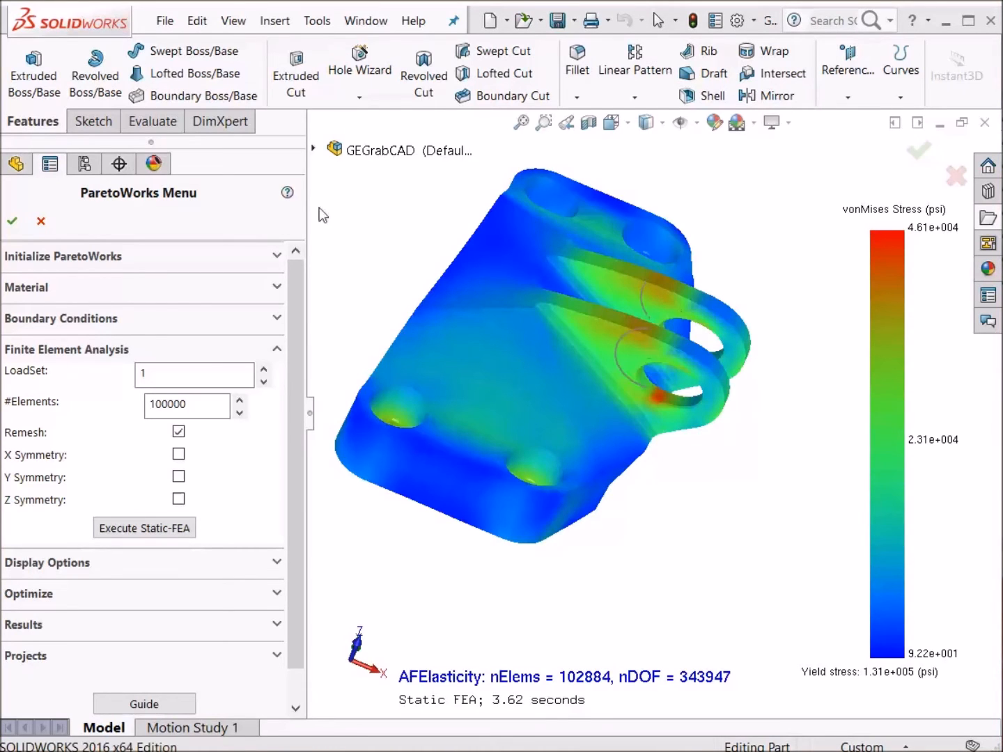
# - Step the FEA load set number up to 2 and back down to review the load sets, then close the Finite Element Analysis section
pyautogui.moveTo(656, 607)
pyautogui.mouseDown(button='middle')
pyautogui.moveTo(645, 587)
pyautogui.moveTo(694, 580)
pyautogui.moveTo(674, 593)
pyautogui.mouseUp(button='middle')
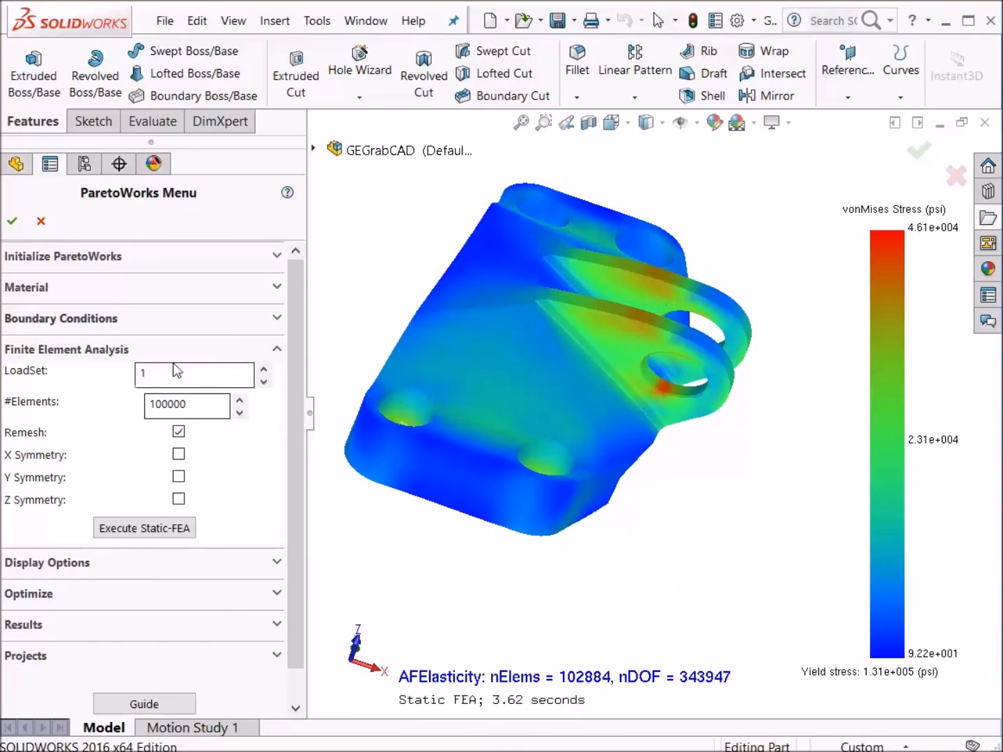
pyautogui.click(263, 370)
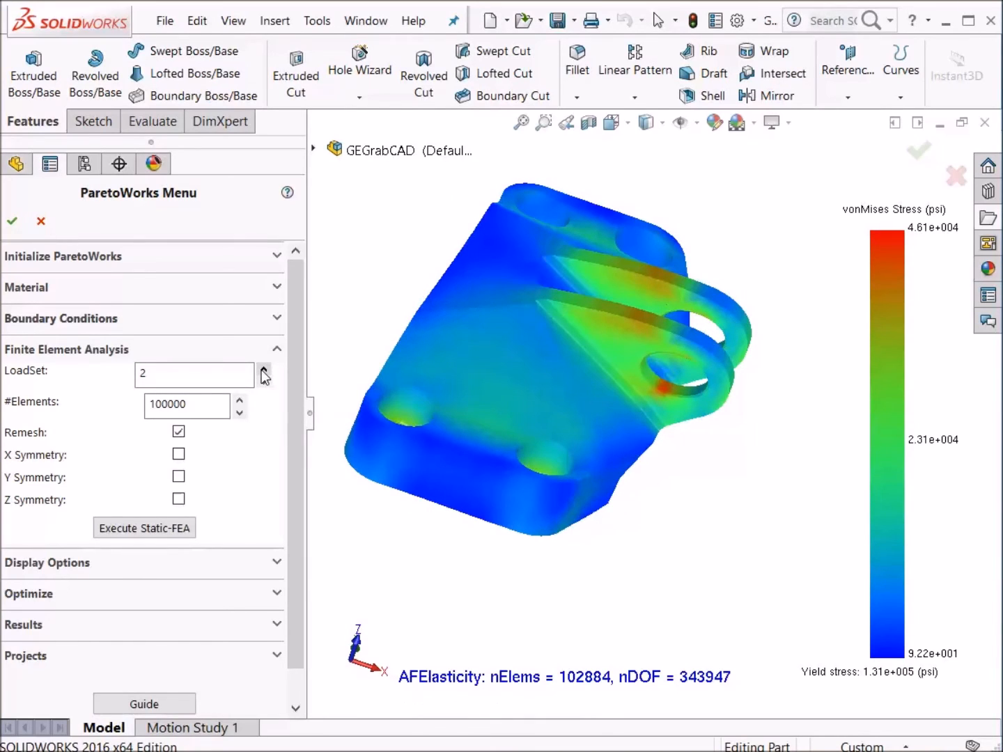
pyautogui.click(264, 382)
pyautogui.click(262, 382)
pyautogui.click(198, 357)
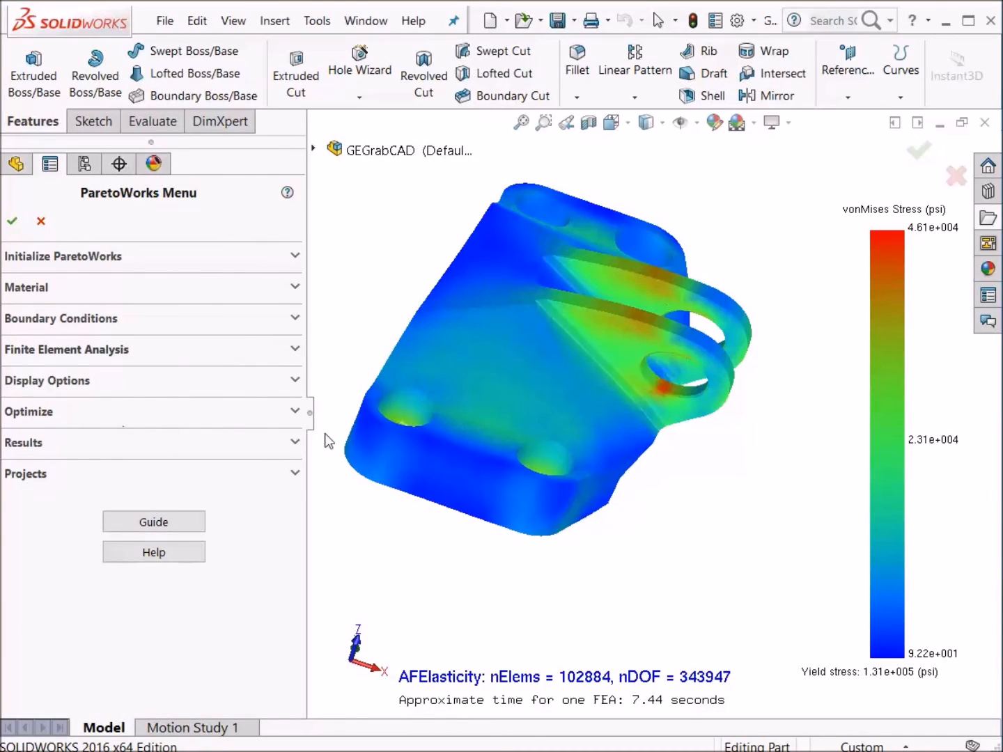
# - Run a Min Volume optimization using all load sets with the target volume fraction set to 0.01
pyautogui.click(295, 414)
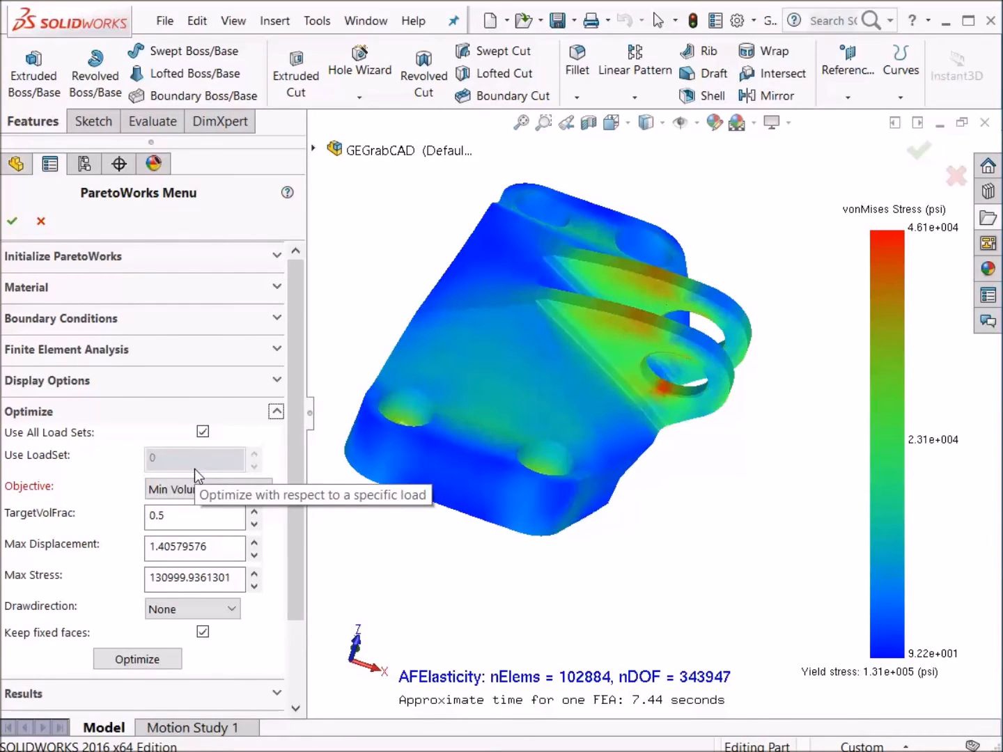
pyautogui.click(197, 517)
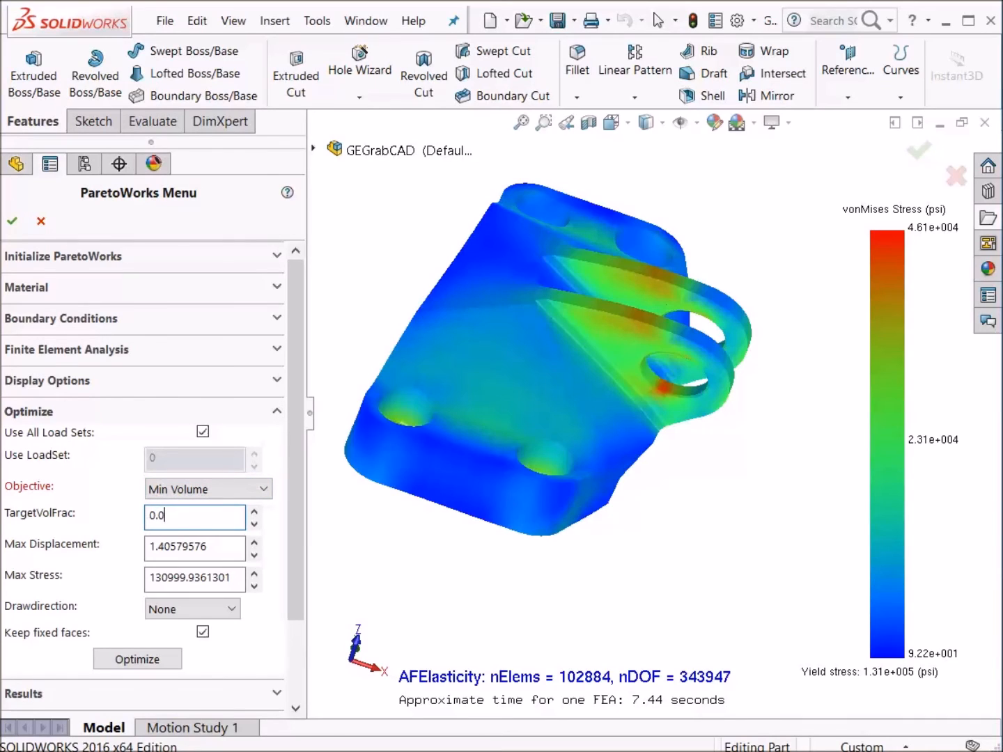
pyautogui.write('1')
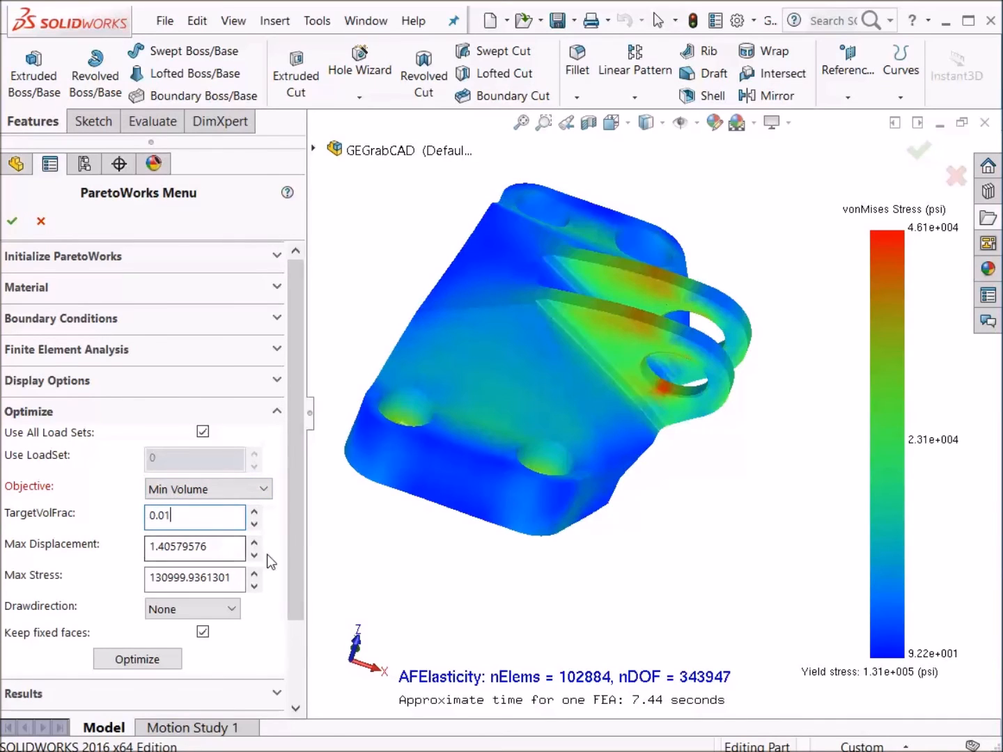
pyautogui.click(218, 546)
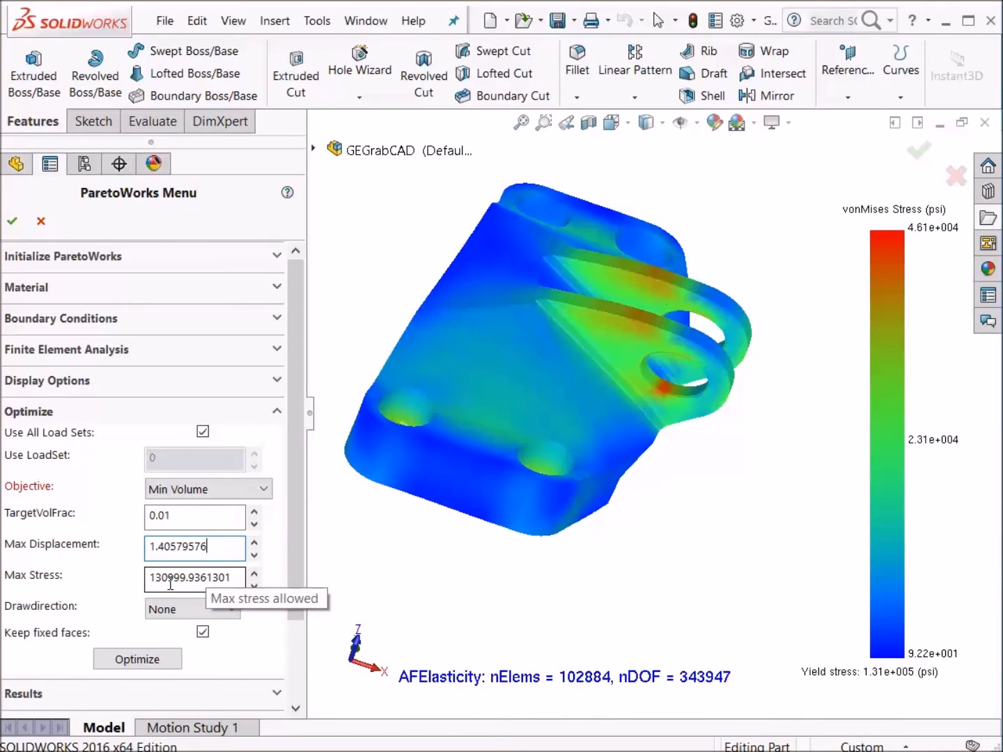
pyautogui.click(160, 666)
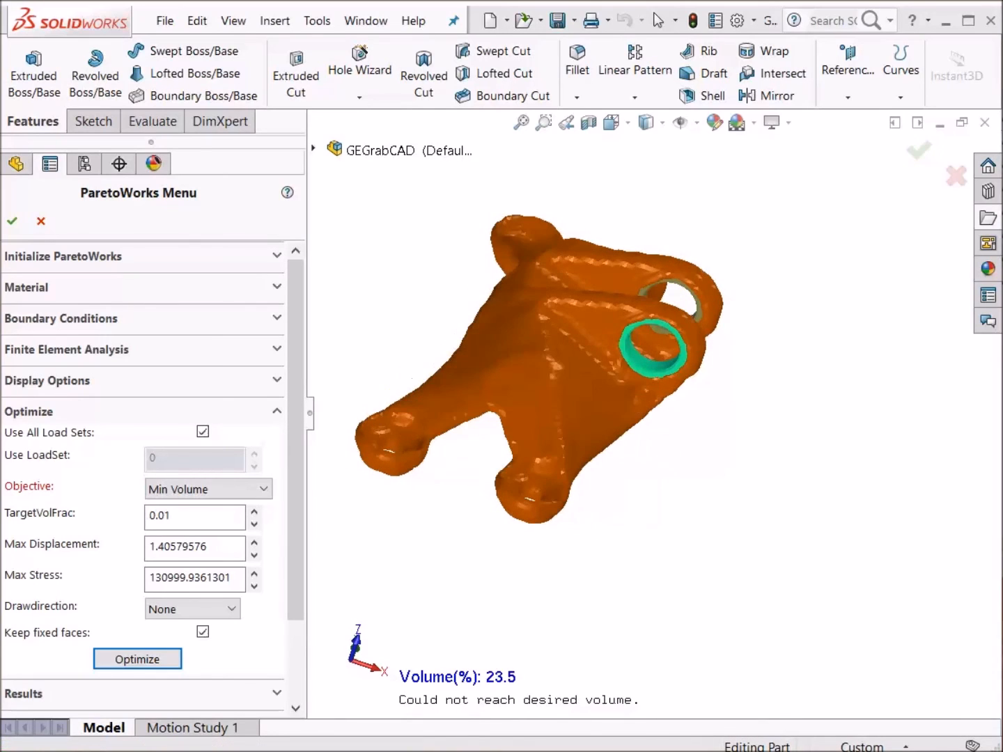
# - Browse the optimization results by stepping the Topology@Vol value, settling on 0.2 to show the 20% volume topology
pyautogui.moveTo(495, 566); pyautogui.dragTo(320, 446, button='middle')
pyautogui.click(231, 416)
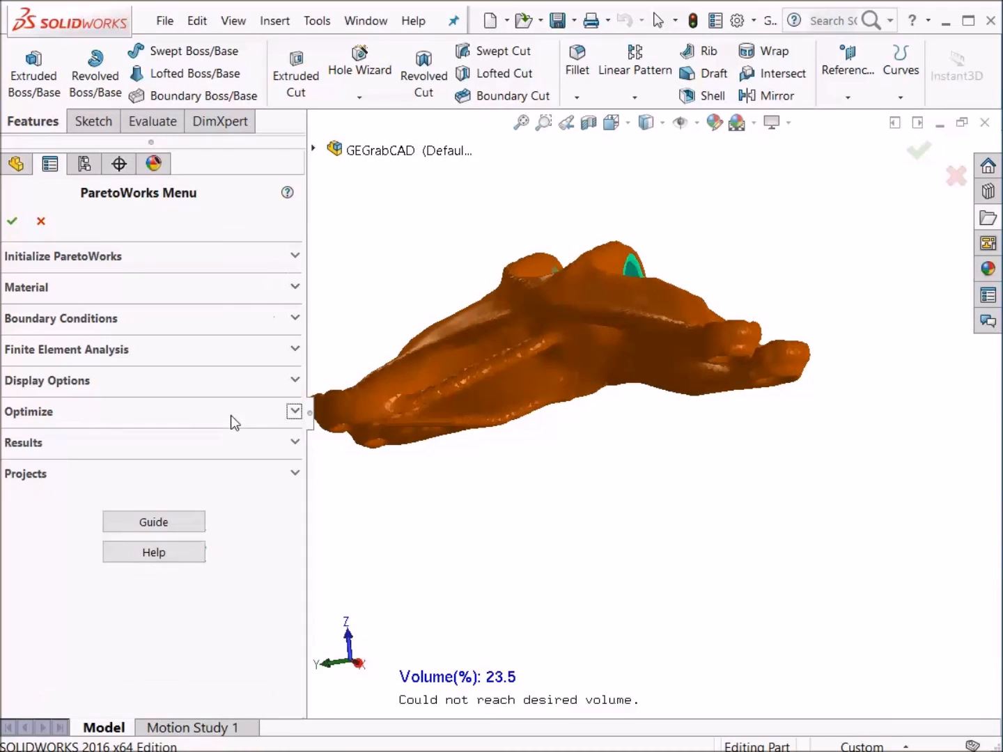
pyautogui.click(219, 439)
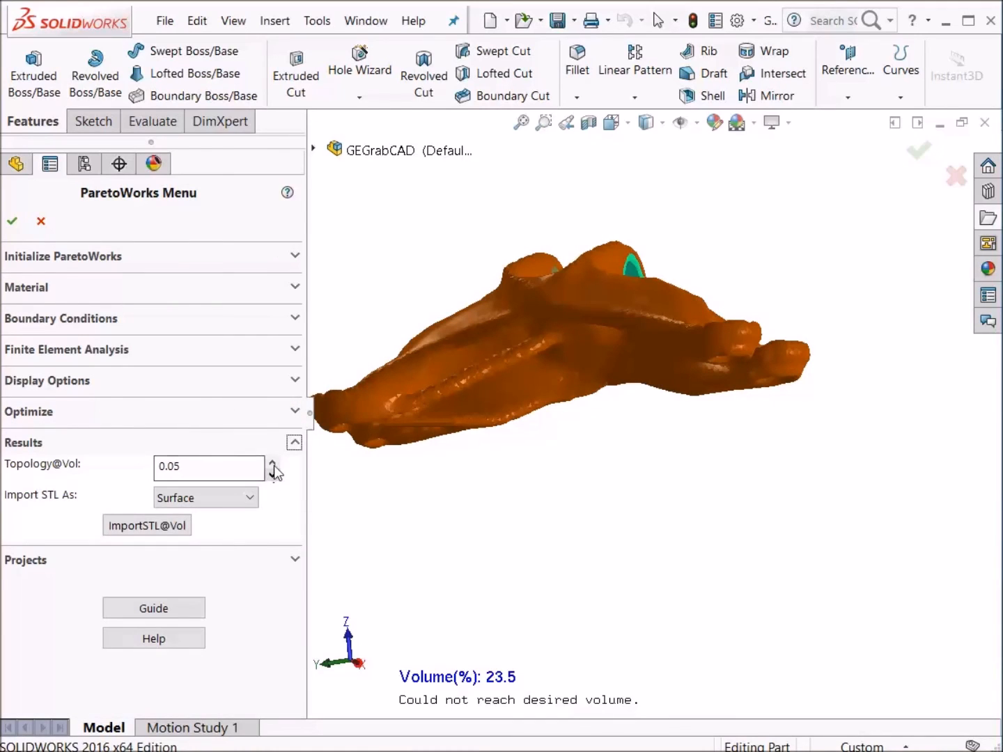
pyautogui.click(274, 465)
pyautogui.click(273, 465)
pyautogui.moveTo(569, 524); pyautogui.dragTo(544, 574, button='middle')
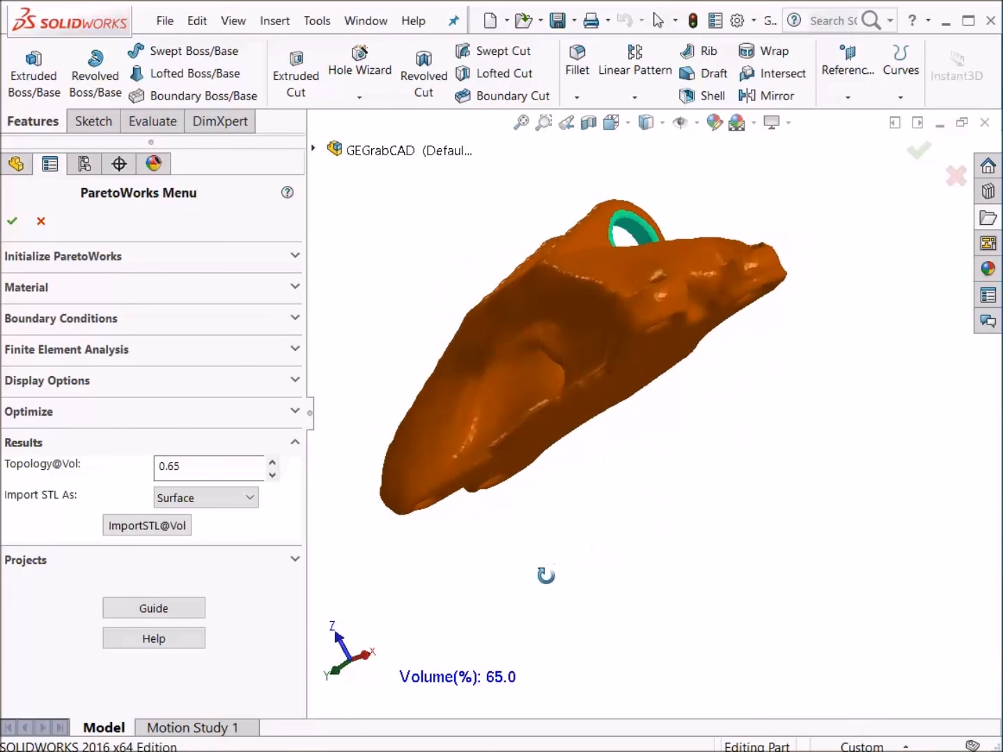
pyautogui.click(273, 473)
pyautogui.click(272, 475)
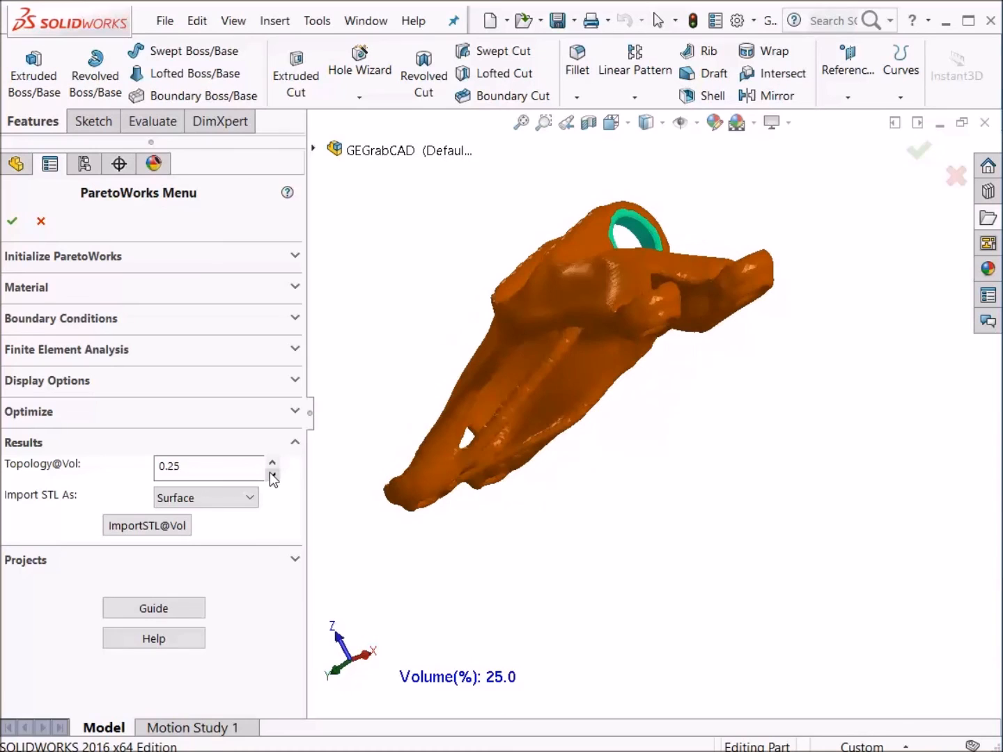
pyautogui.click(271, 475)
pyautogui.moveTo(747, 548); pyautogui.dragTo(627, 733, button='middle')
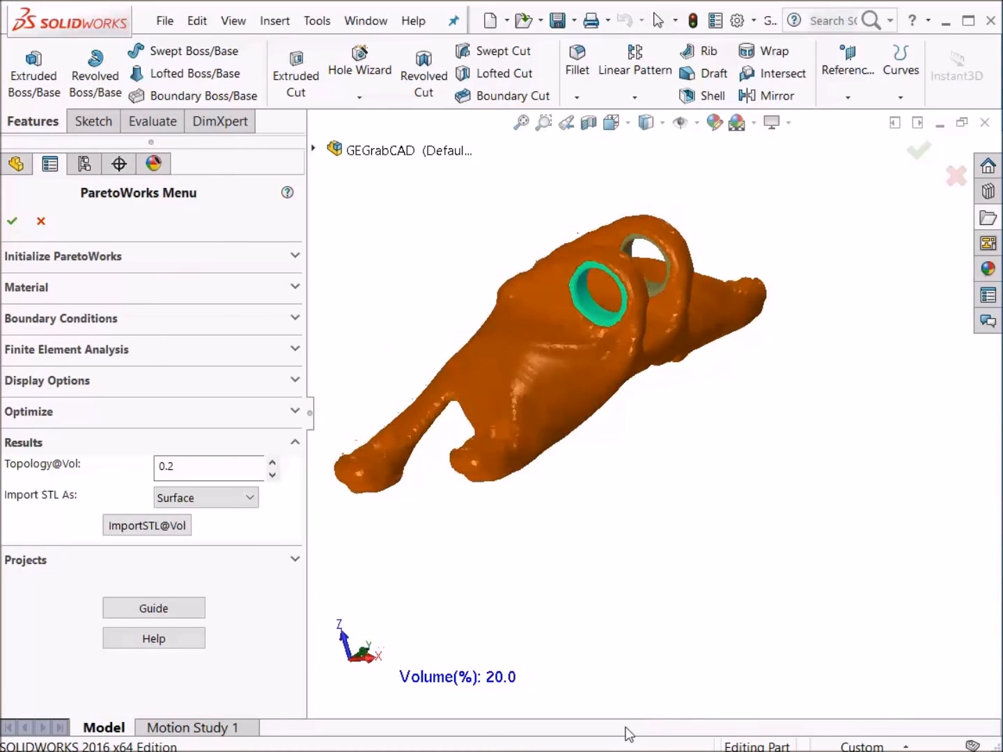
# - Show the von Mises stress on the 0.2 topology for load set 0 and orbit the part to inspect it
pyautogui.click(294, 443)
pyautogui.click(194, 355)
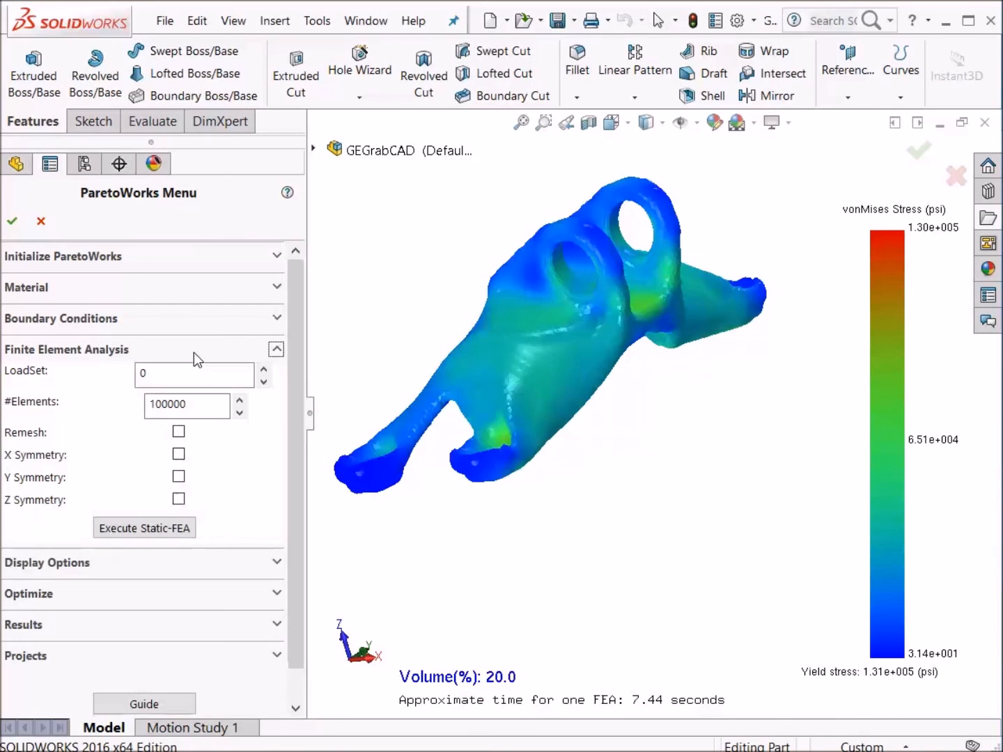
pyautogui.moveTo(586, 586); pyautogui.dragTo(918, 329, button='middle')
pyautogui.moveTo(886, 278); pyautogui.dragTo(568, 560, button='middle')
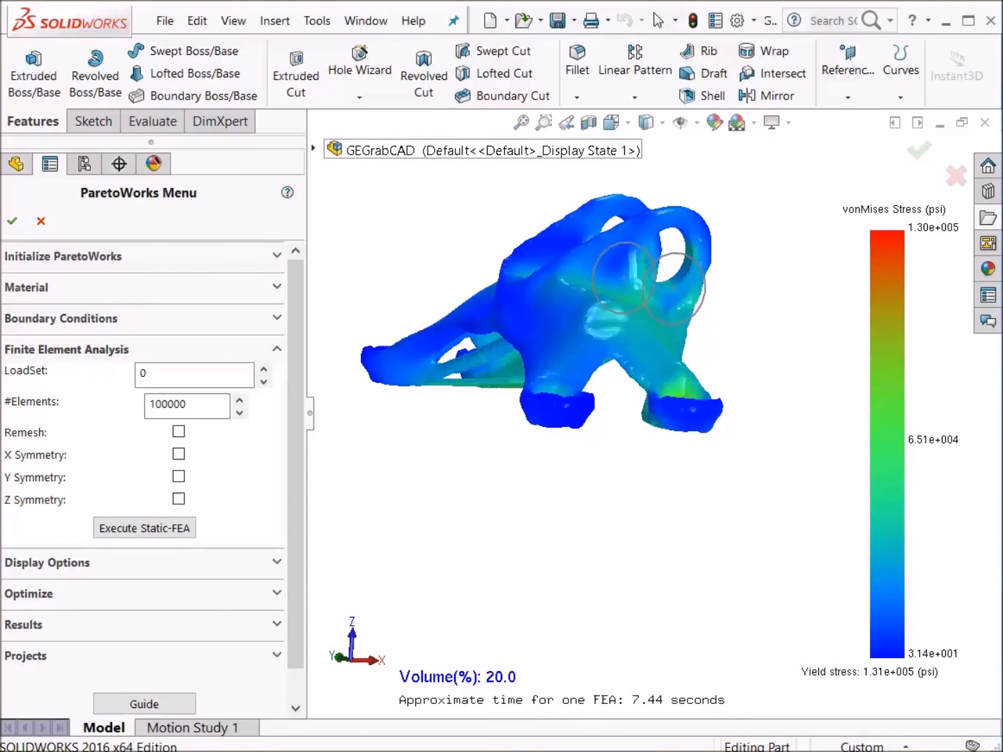